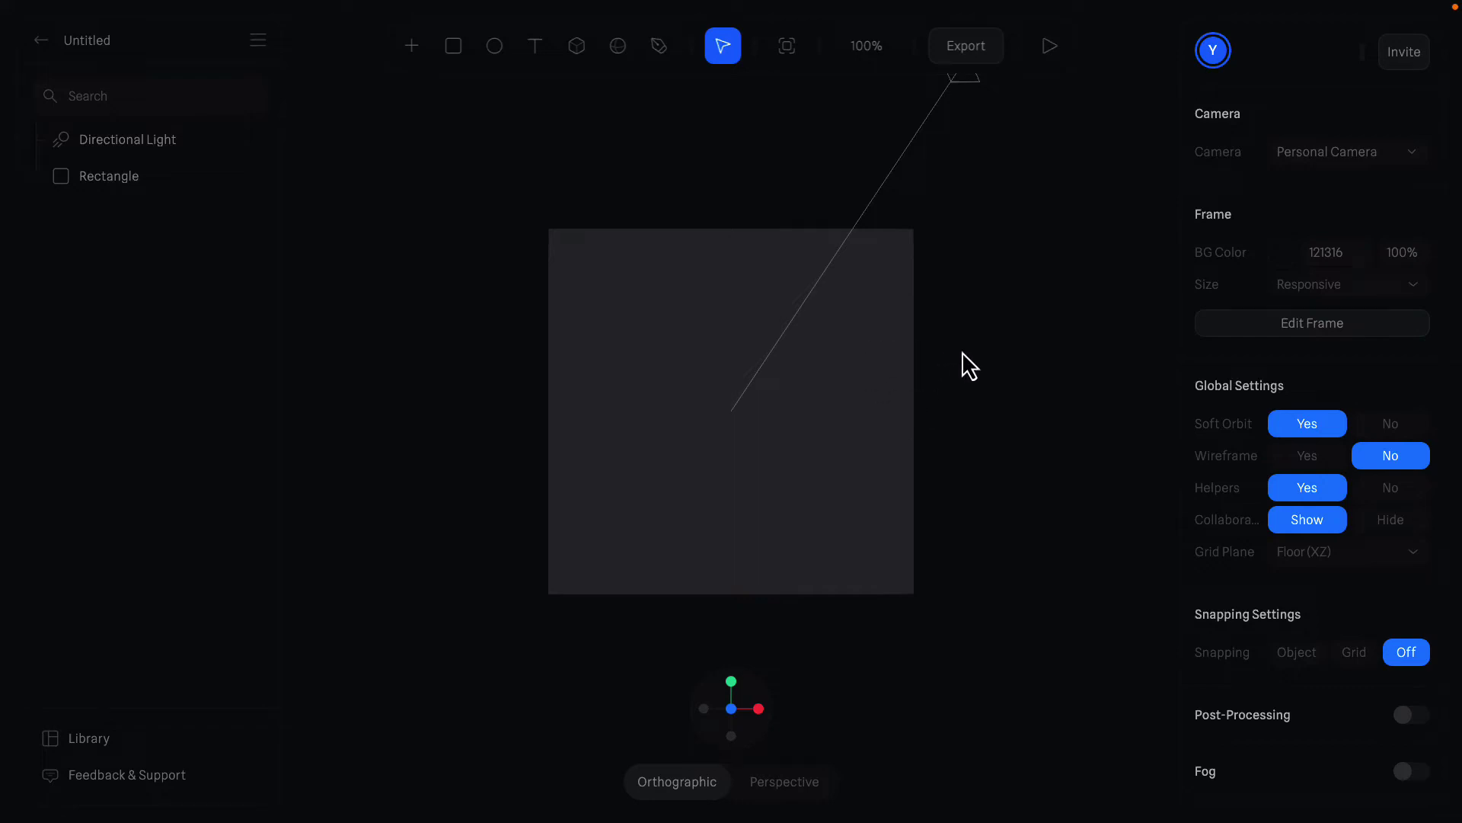
Step: Delete the Rectangle so only the Directional Light remains
scroll(952, 355, down, 3)
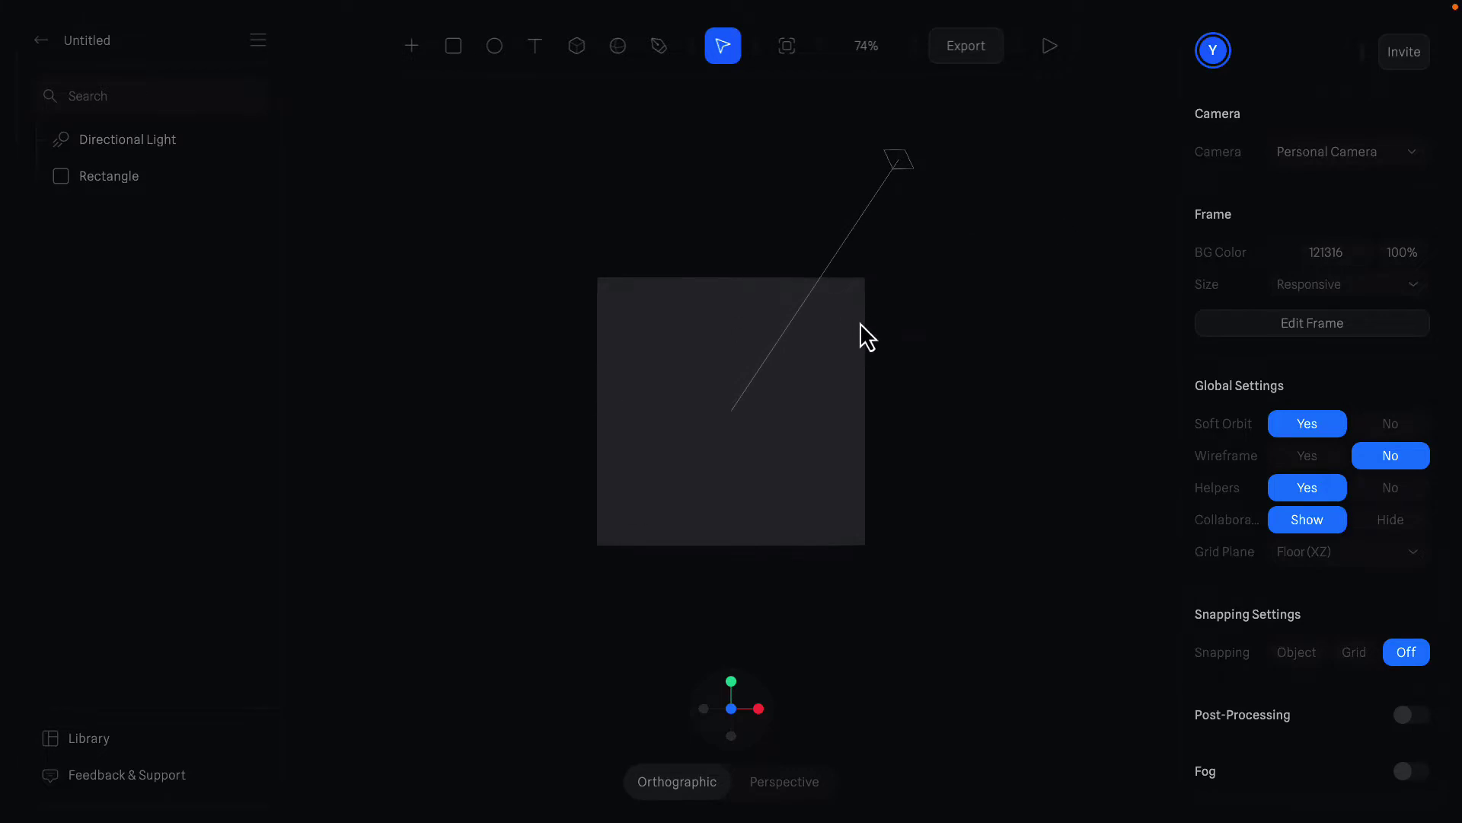
scroll(731, 240, down, 2)
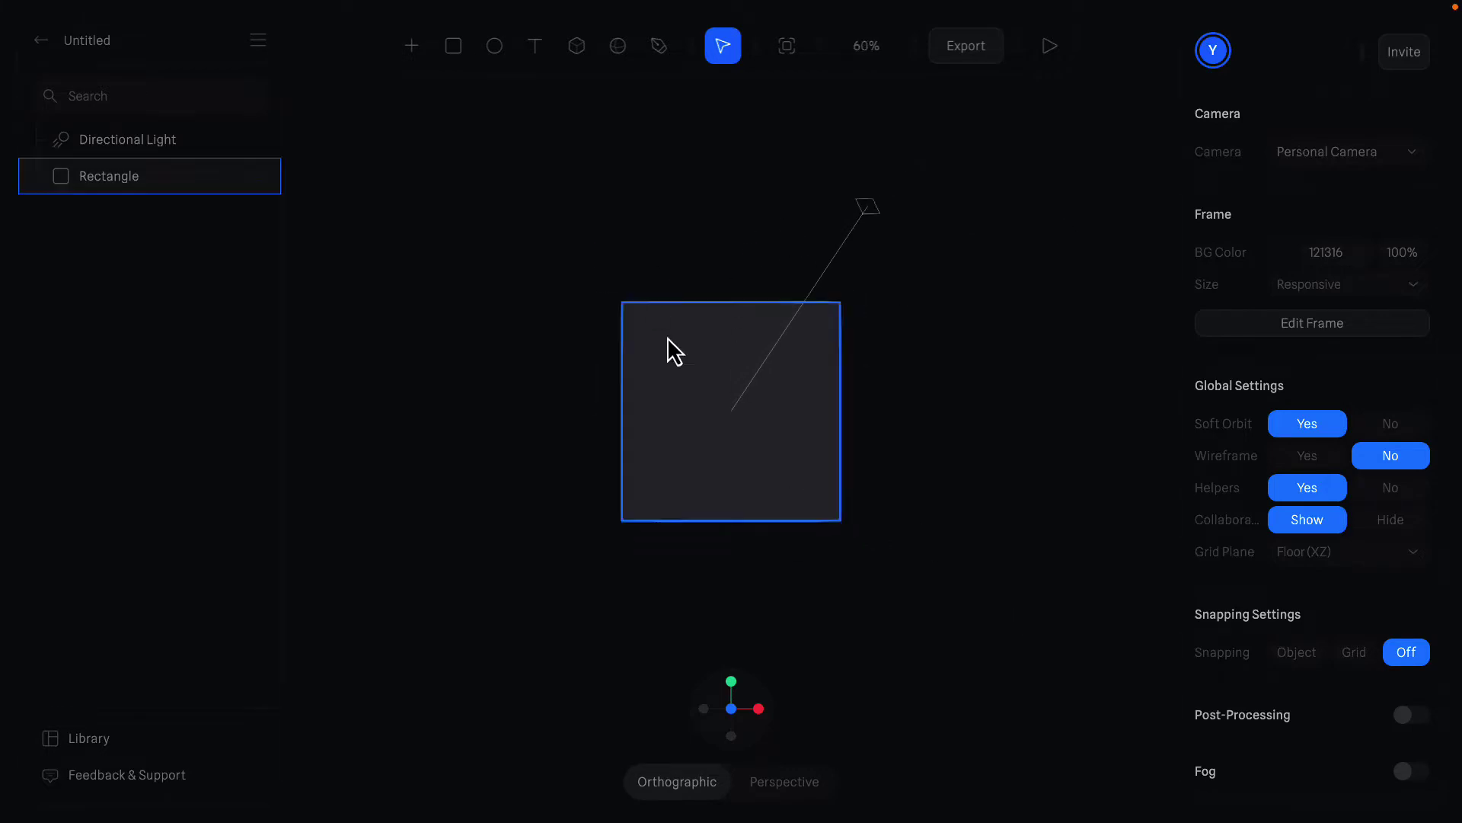
click(792, 423)
key(Delete)
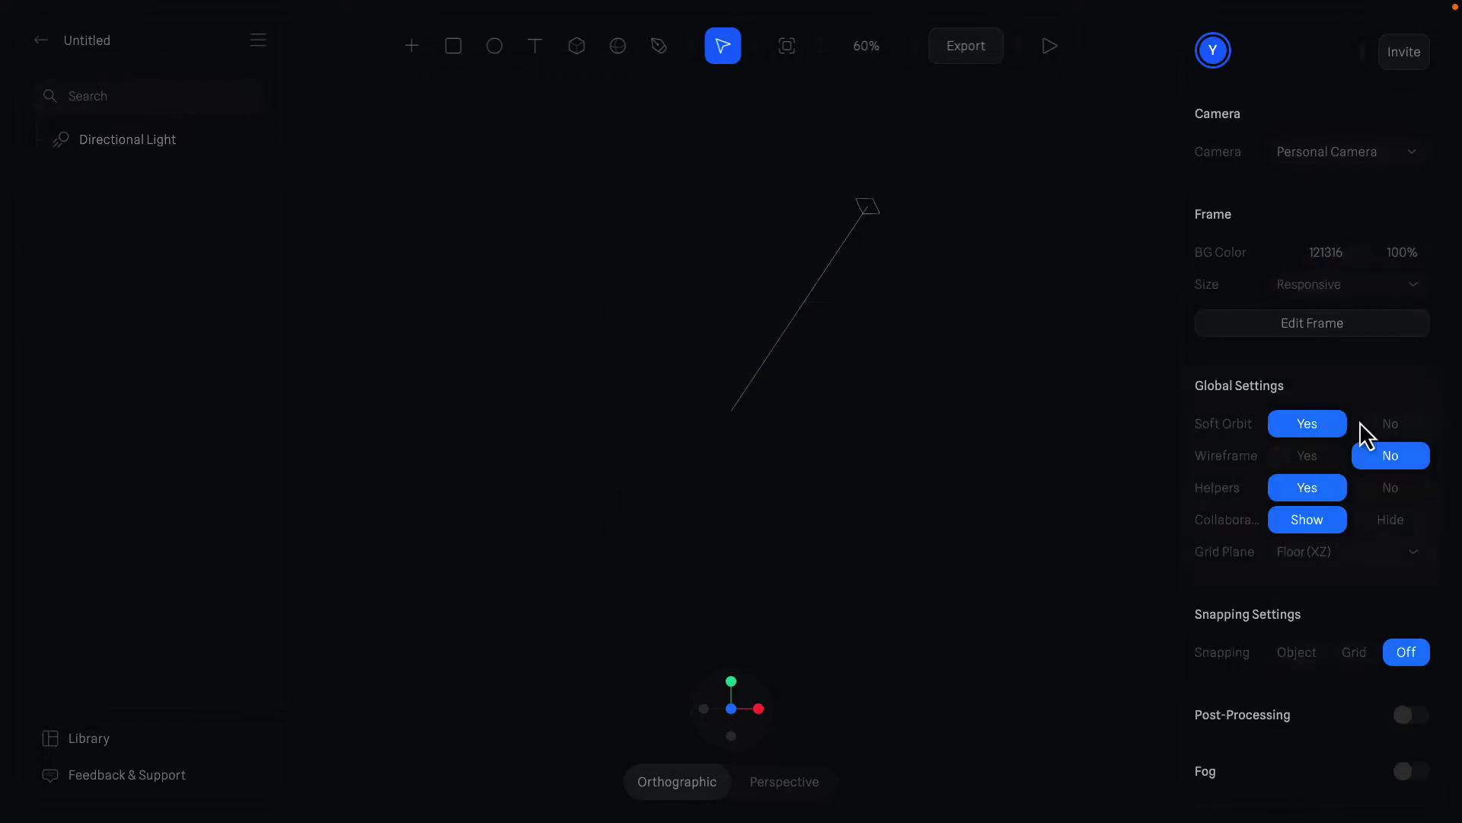
Step: Set Helpers to No and turn the Grid Plane off in Global Settings
click(1391, 489)
click(1339, 553)
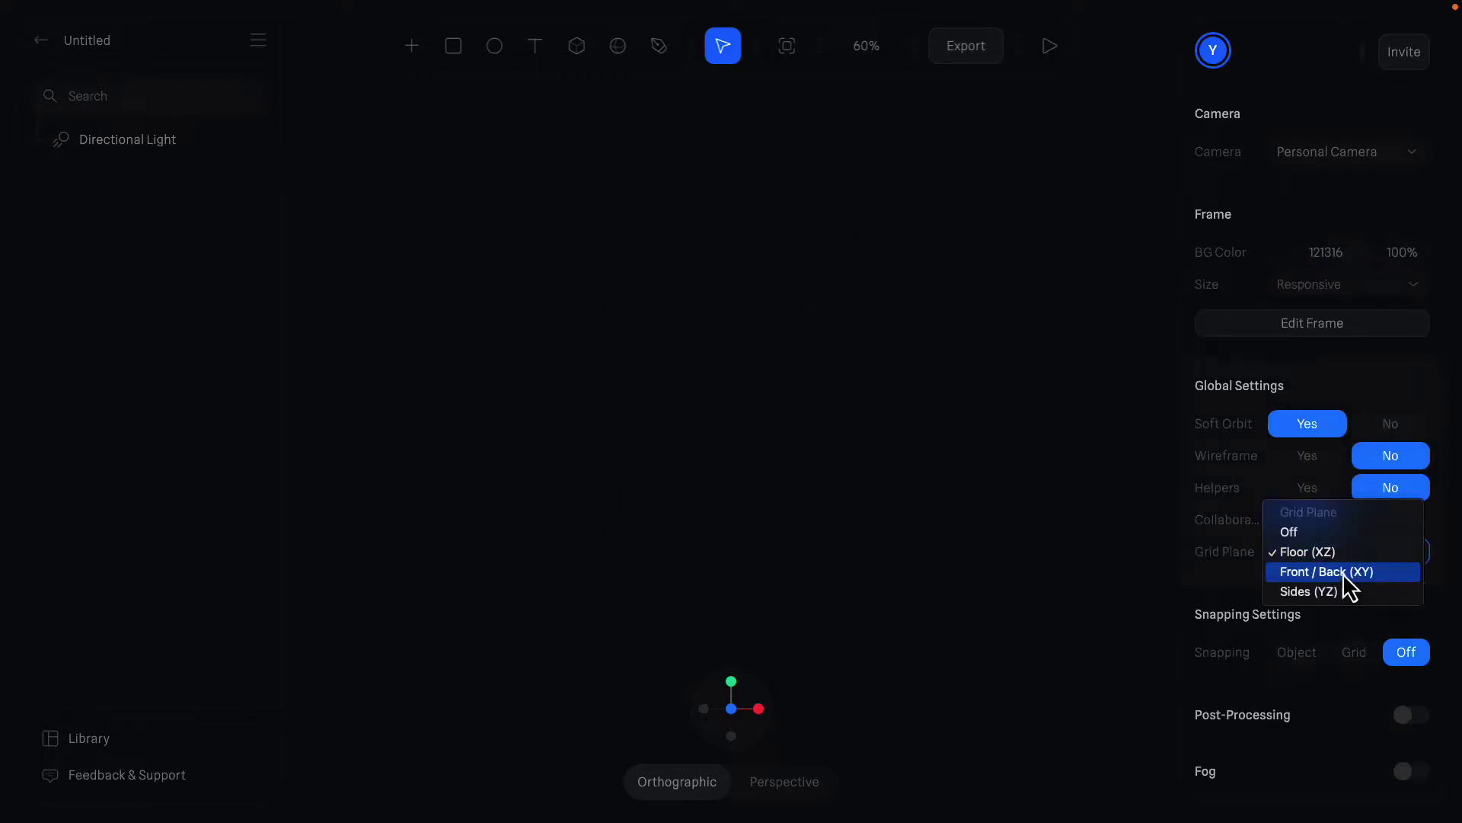
click(1316, 531)
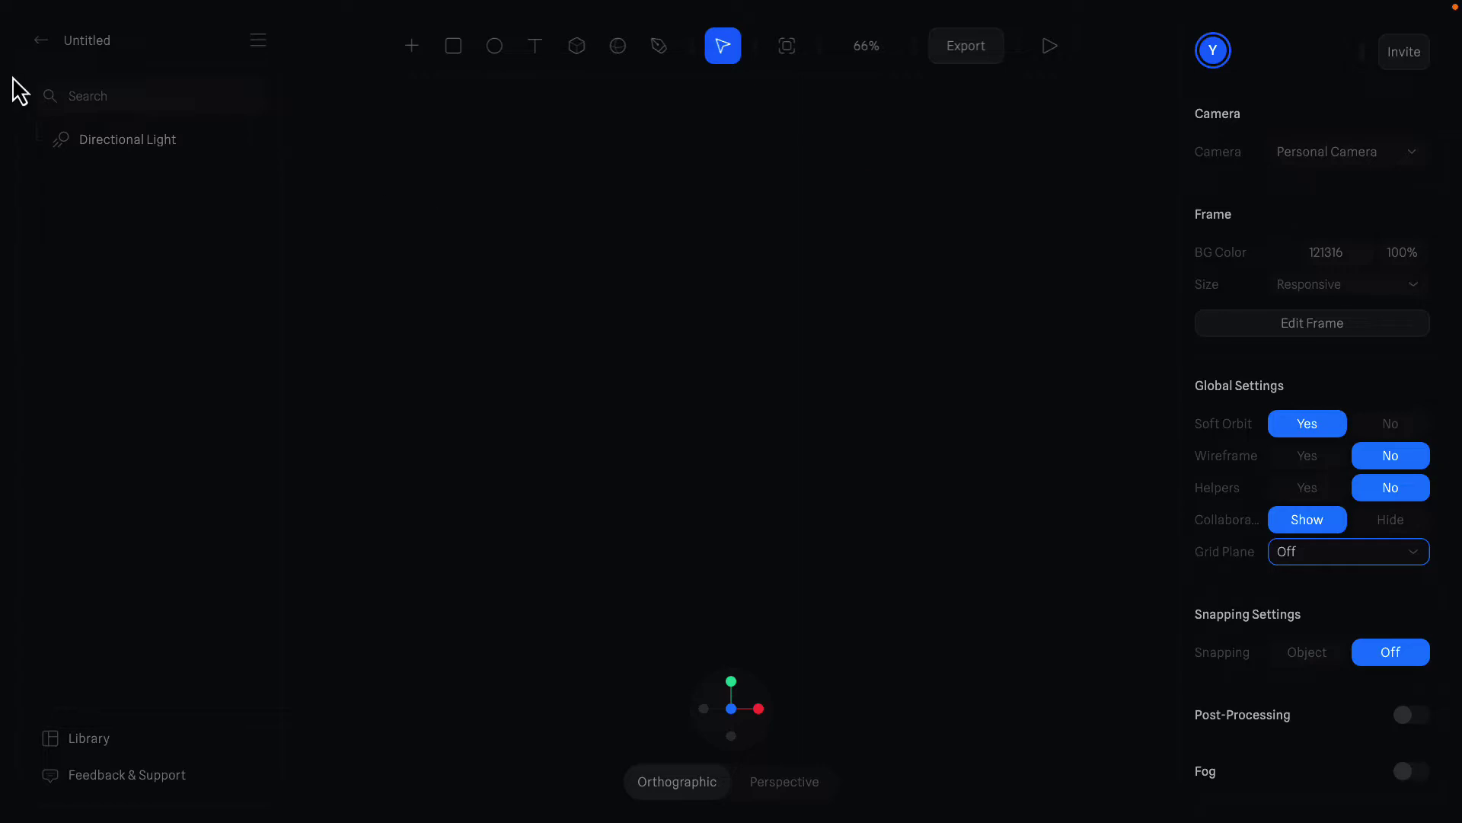
Step: Open a copy of Purple Icons Set 8 from the Library's 3D Icons templates
click(45, 42)
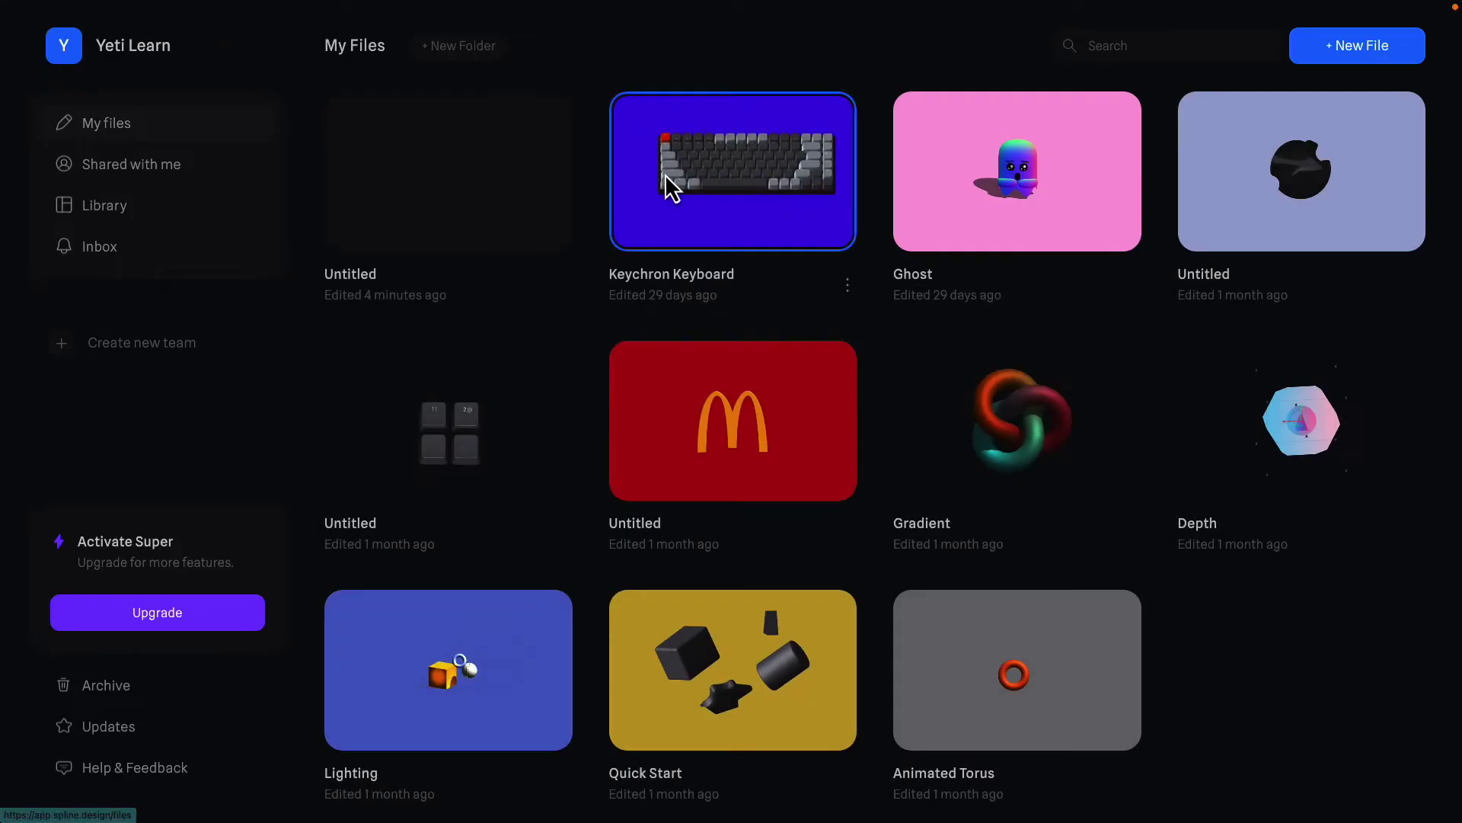
click(125, 167)
click(112, 208)
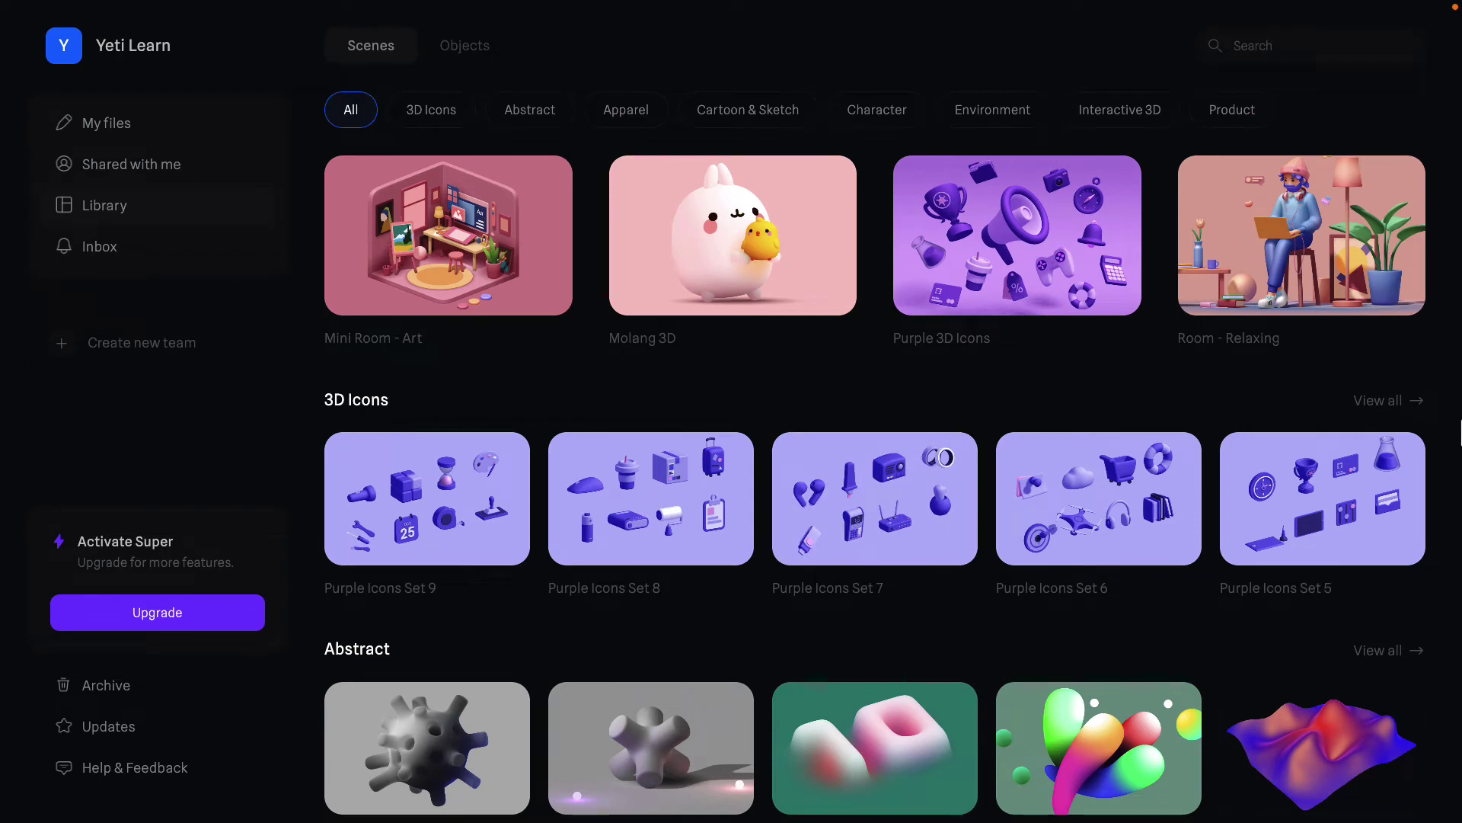
click(1391, 405)
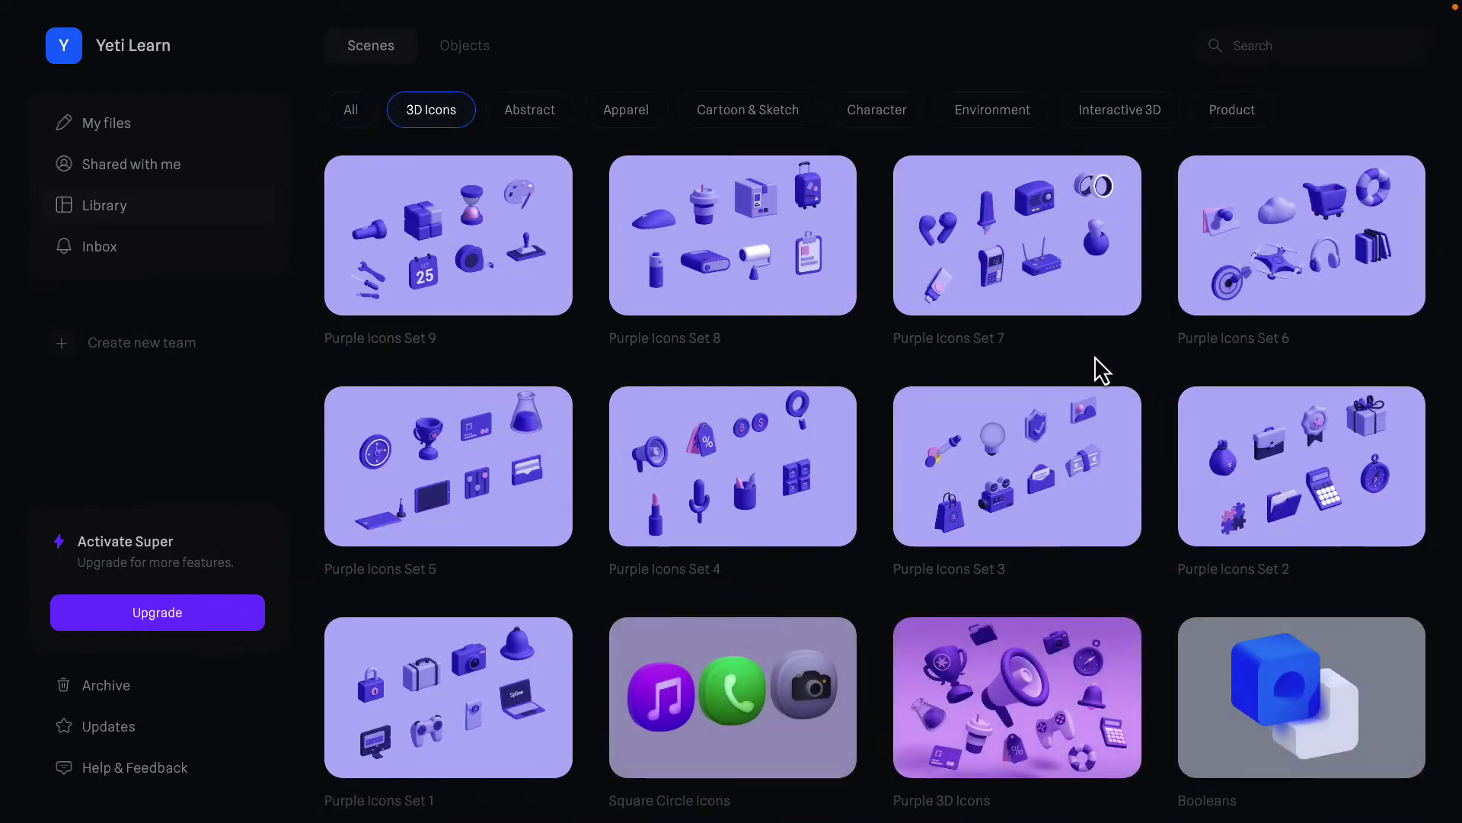
click(747, 217)
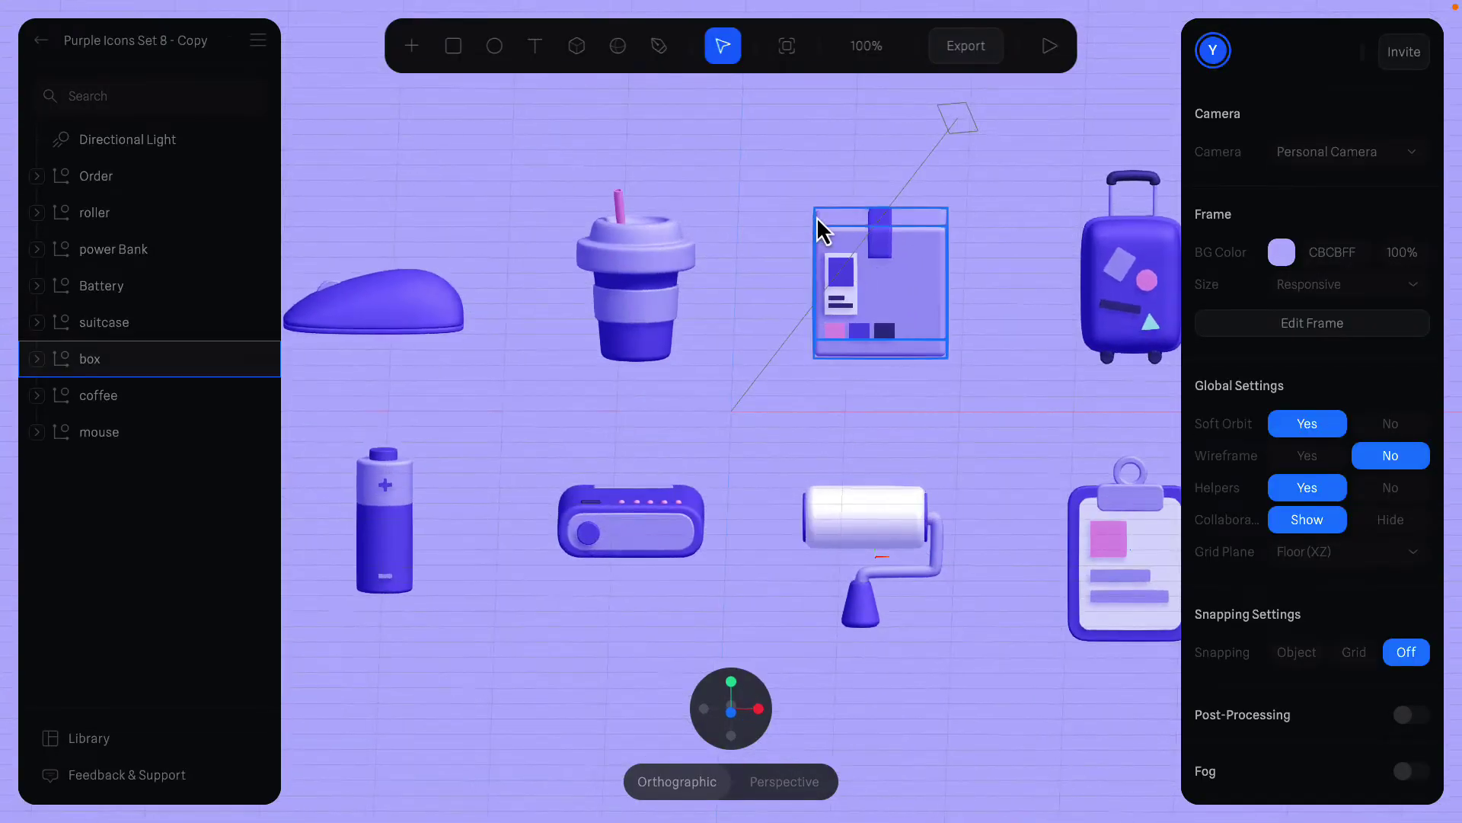
Step: Select the box model in the icon set copy, then close it back to My Files
click(821, 221)
drag(976, 409, 980, 409)
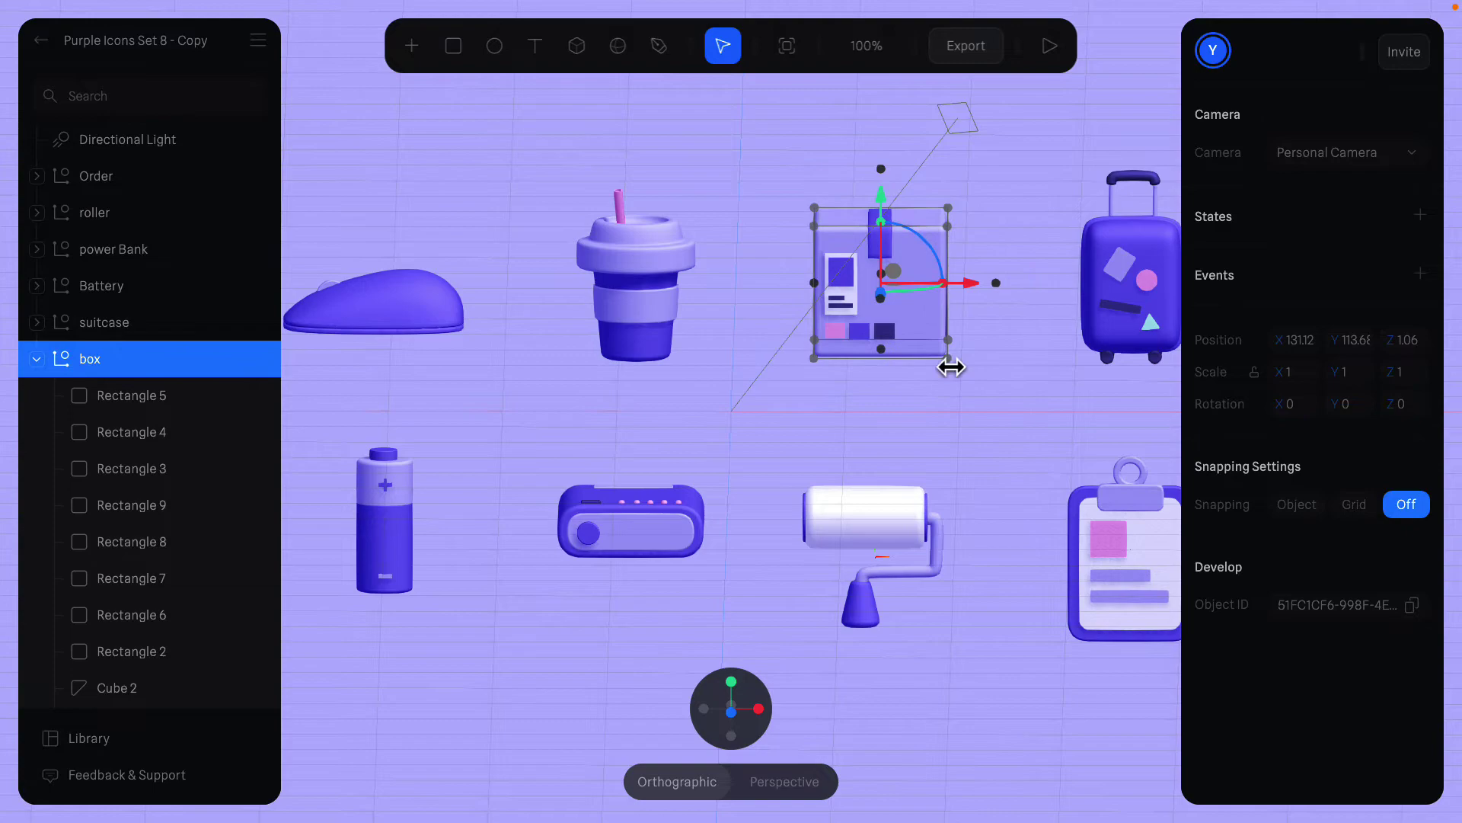
click(924, 425)
mouse_move(924, 424)
right_down()
mouse_move(966, 464)
mouse_move(980, 431)
mouse_move(930, 415)
right_up()
drag(779, 154, 989, 388)
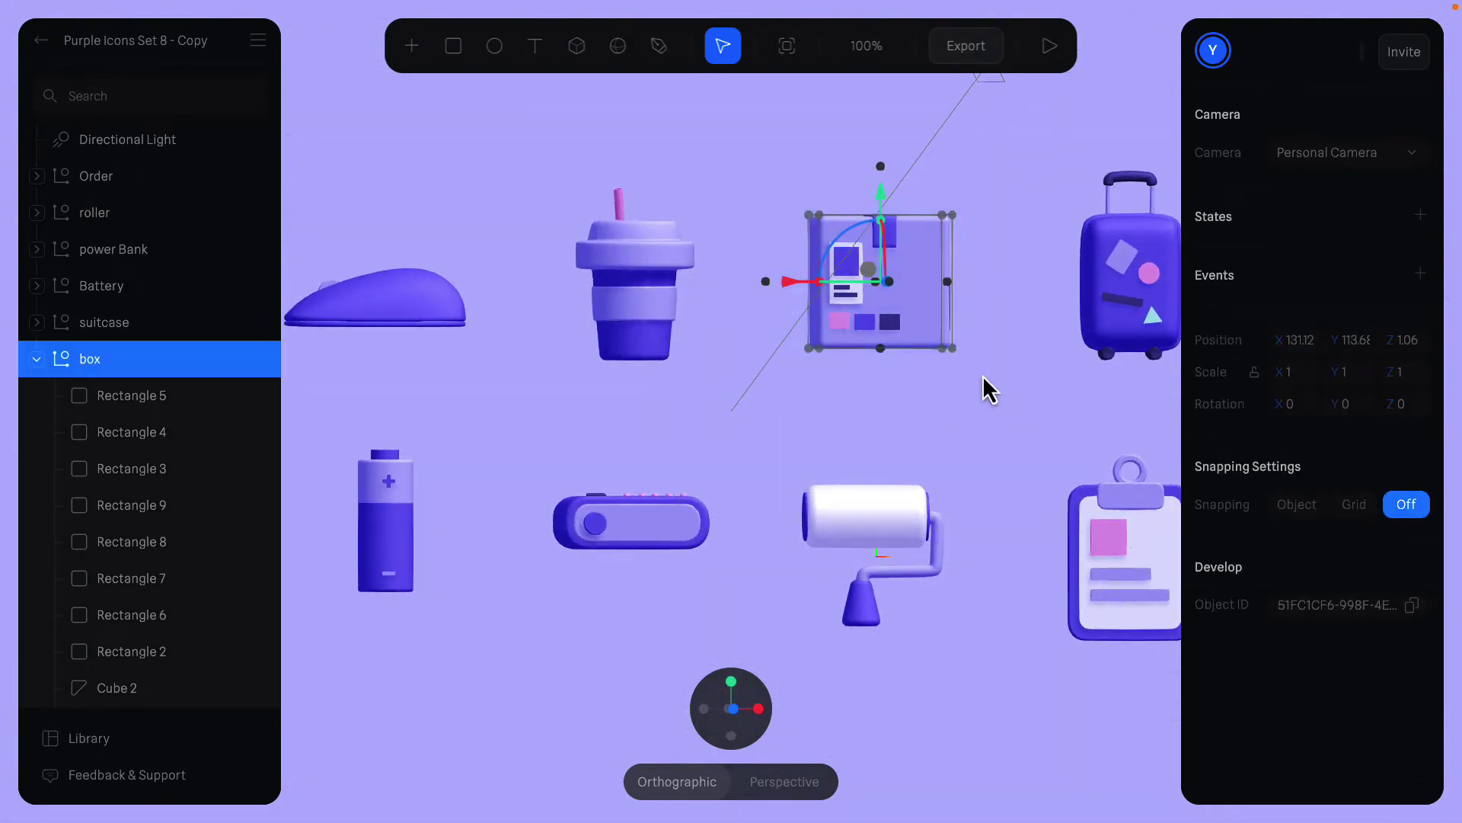
click(42, 43)
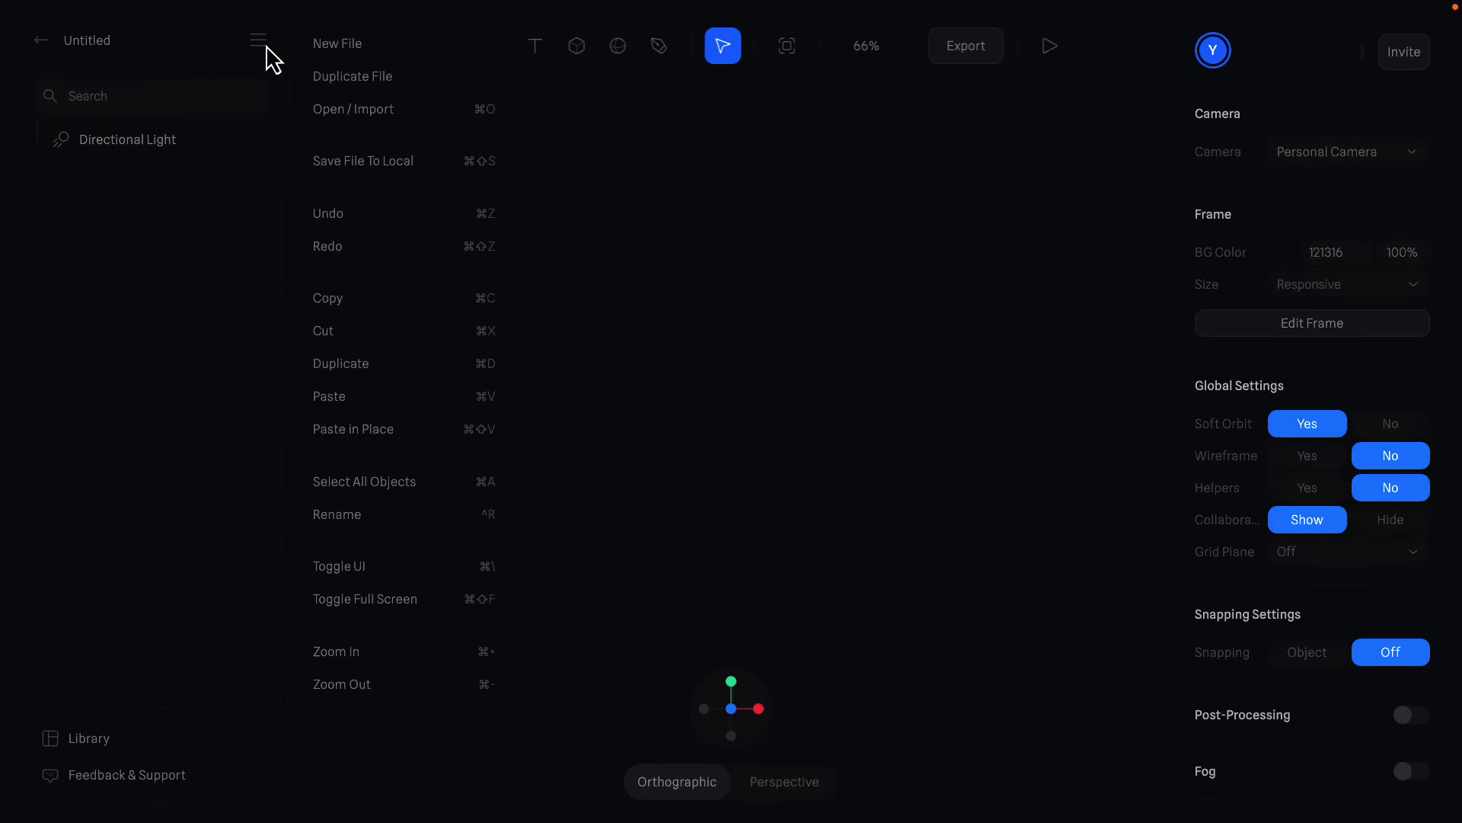
Step: Rename the blank Untitled file to 'LandingPage1'
click(414, 522)
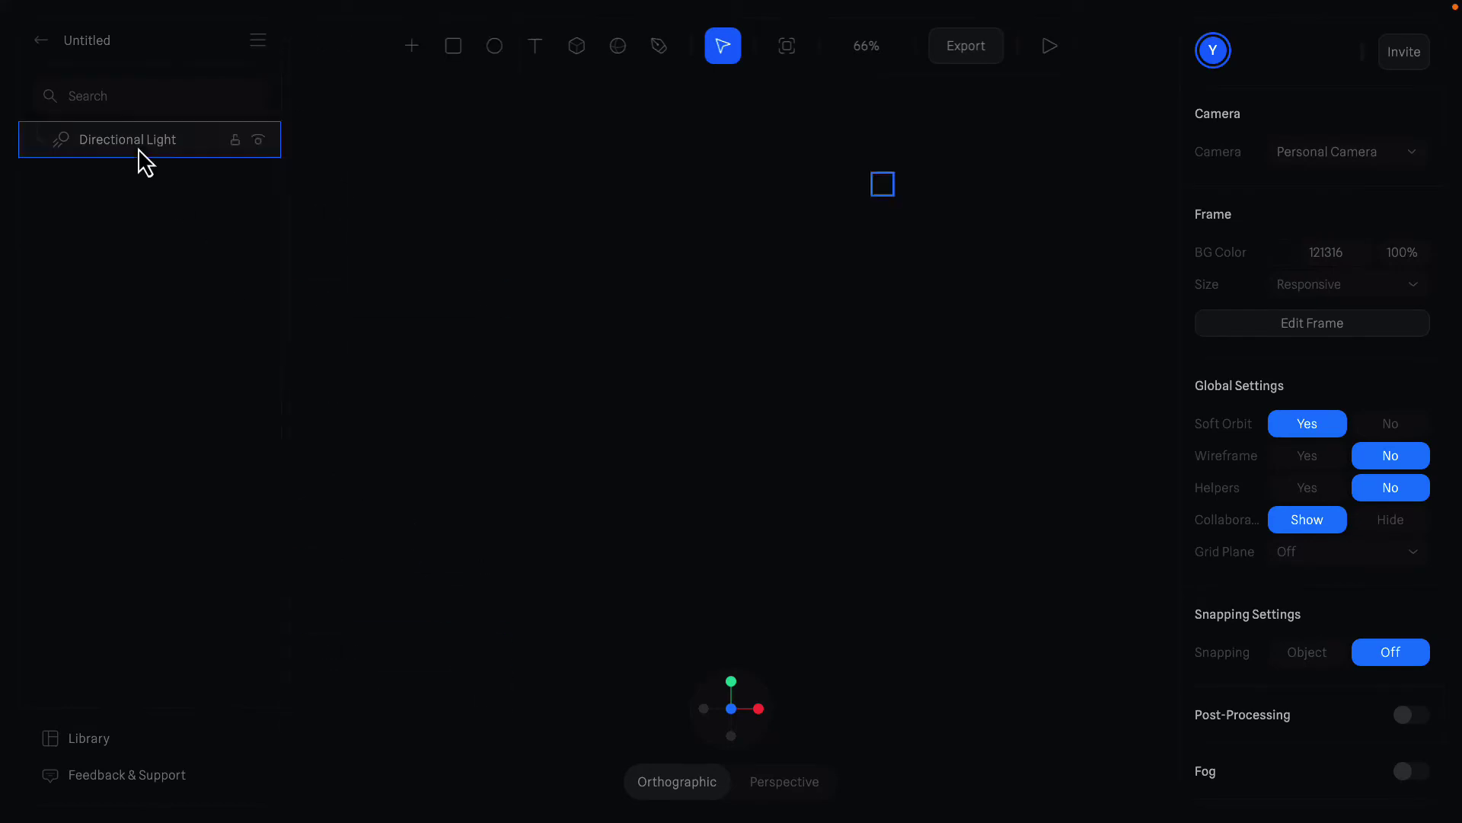
click(107, 43)
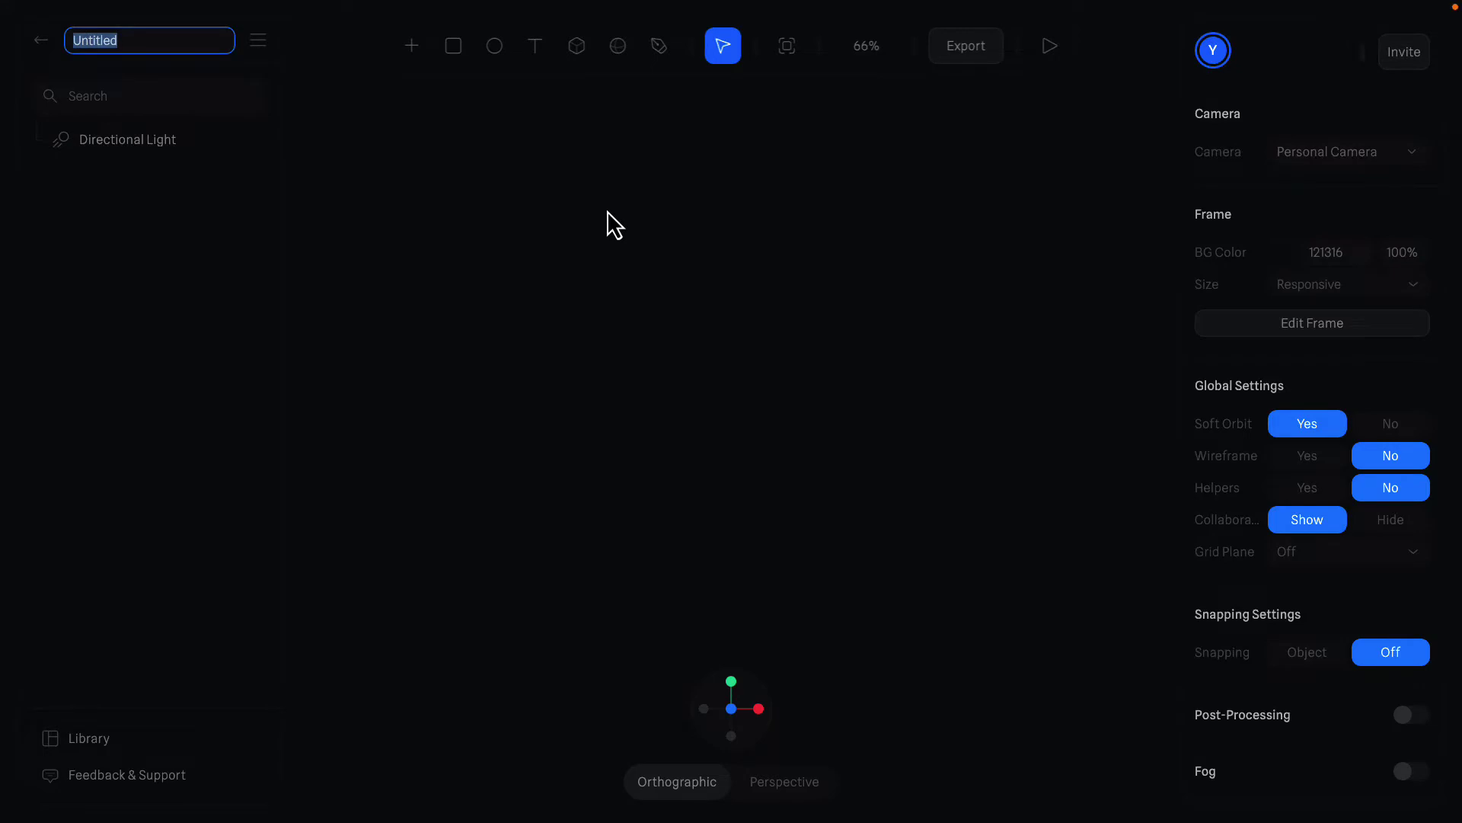
text(LandingPage1)
key(Return)
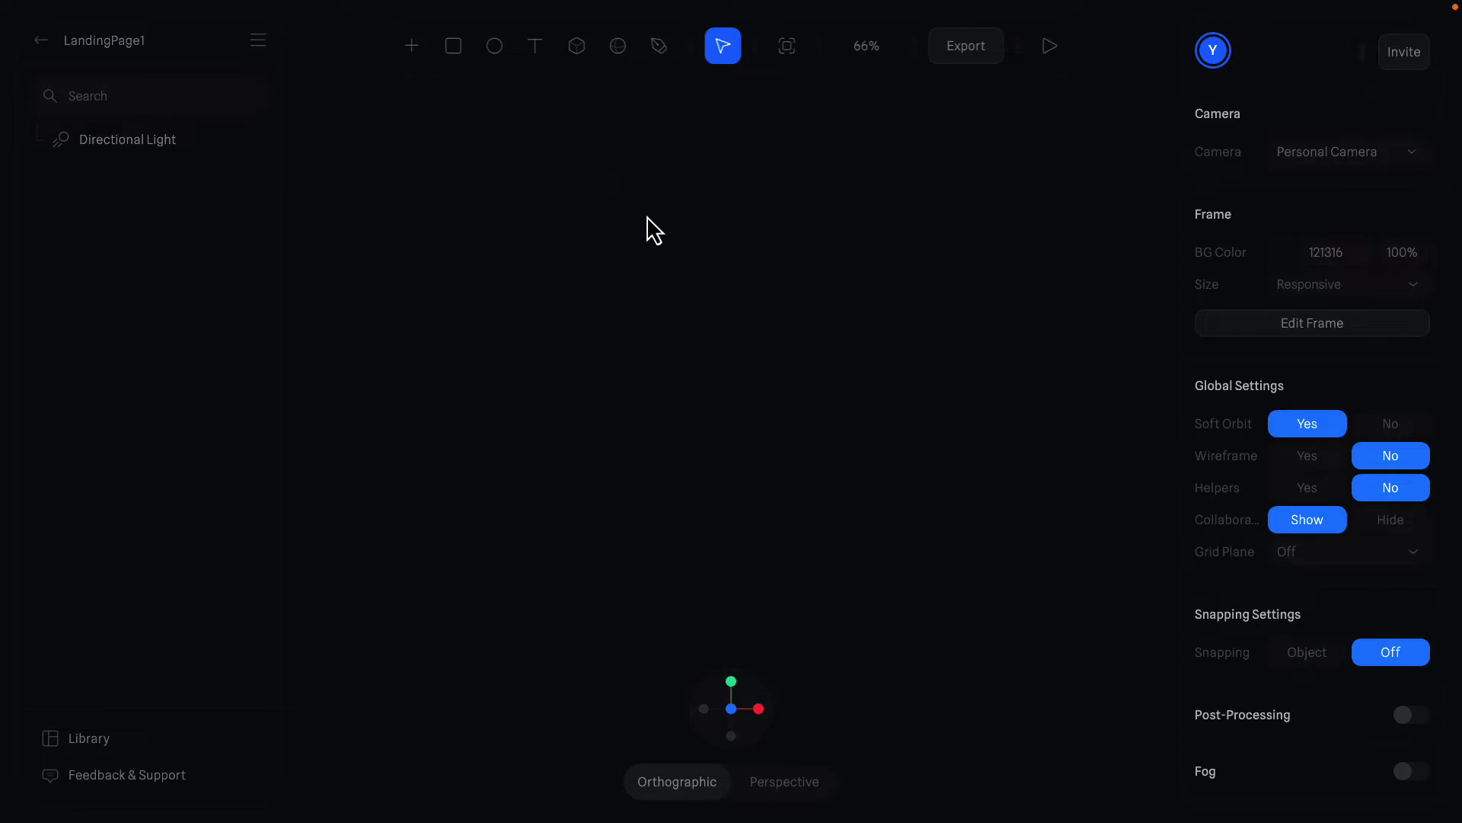
Step: Paste the box and Reset All so it sits at position 0, 0, 0
key(super+v)
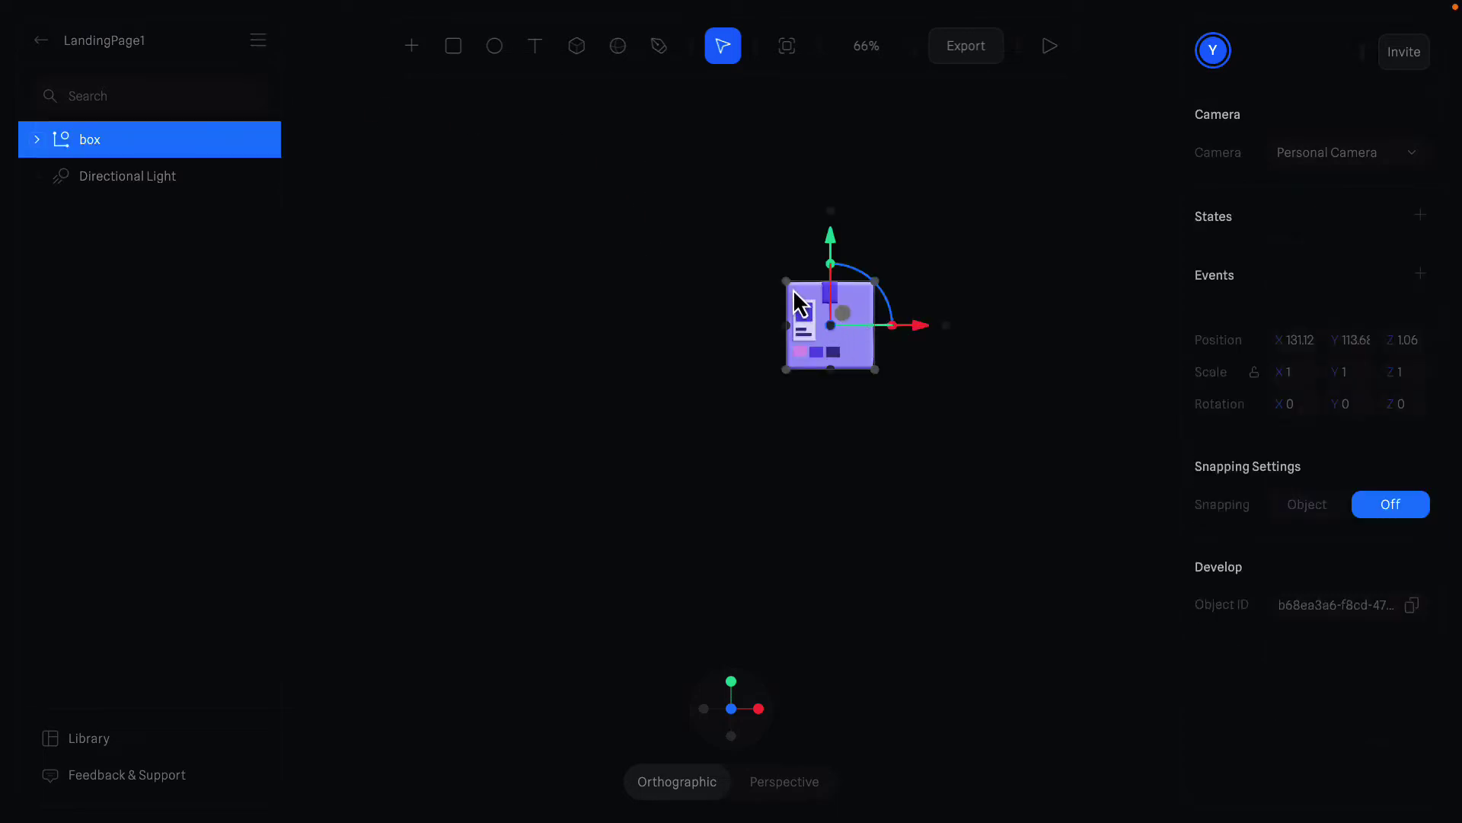
right_click(804, 314)
scroll(896, 592, down, 5)
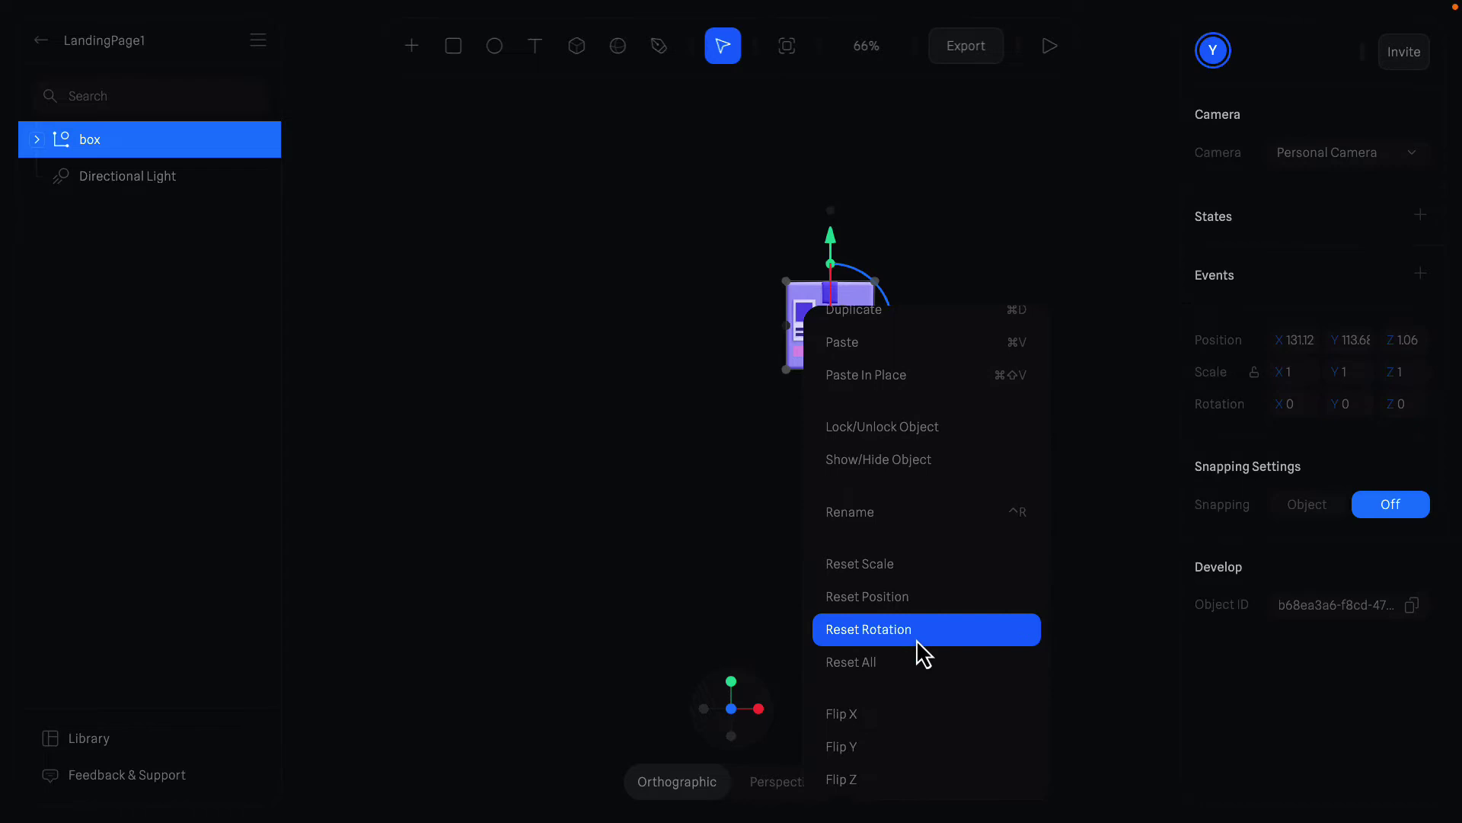
click(896, 617)
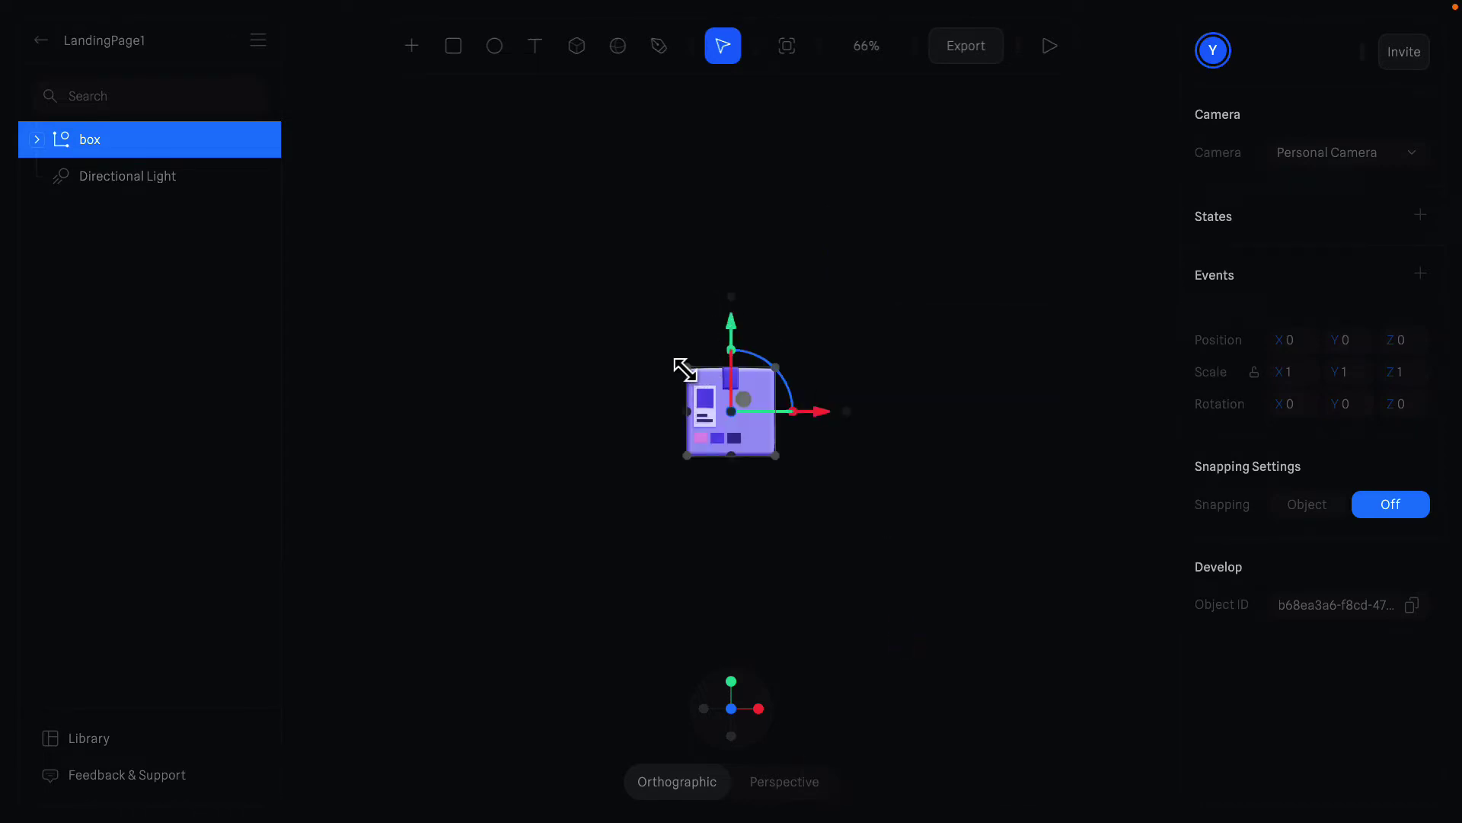
Step: Scale the box up and set the view zoom to 100%
drag(685, 369, 639, 345)
click(652, 710)
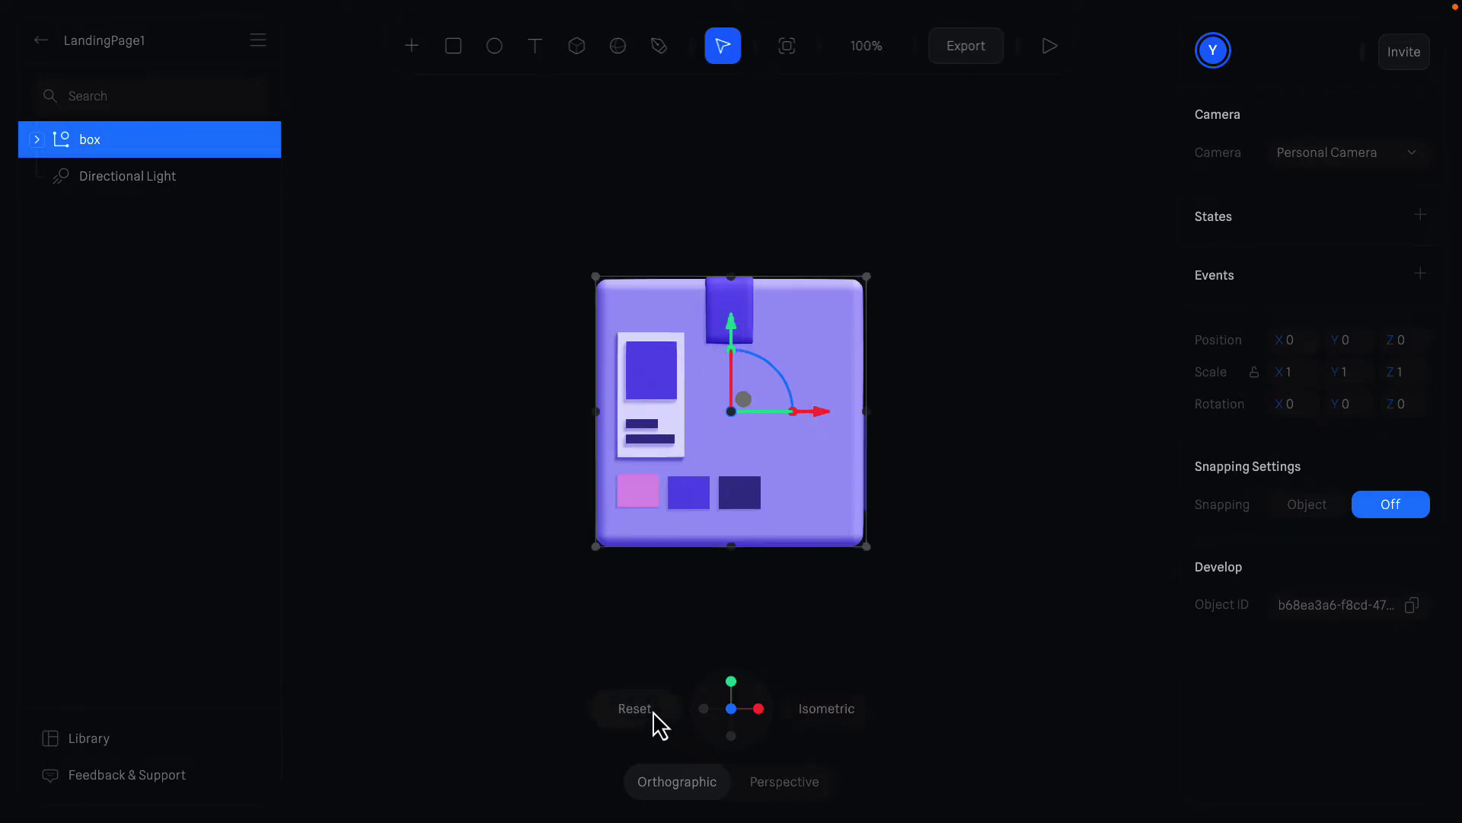
click(1003, 402)
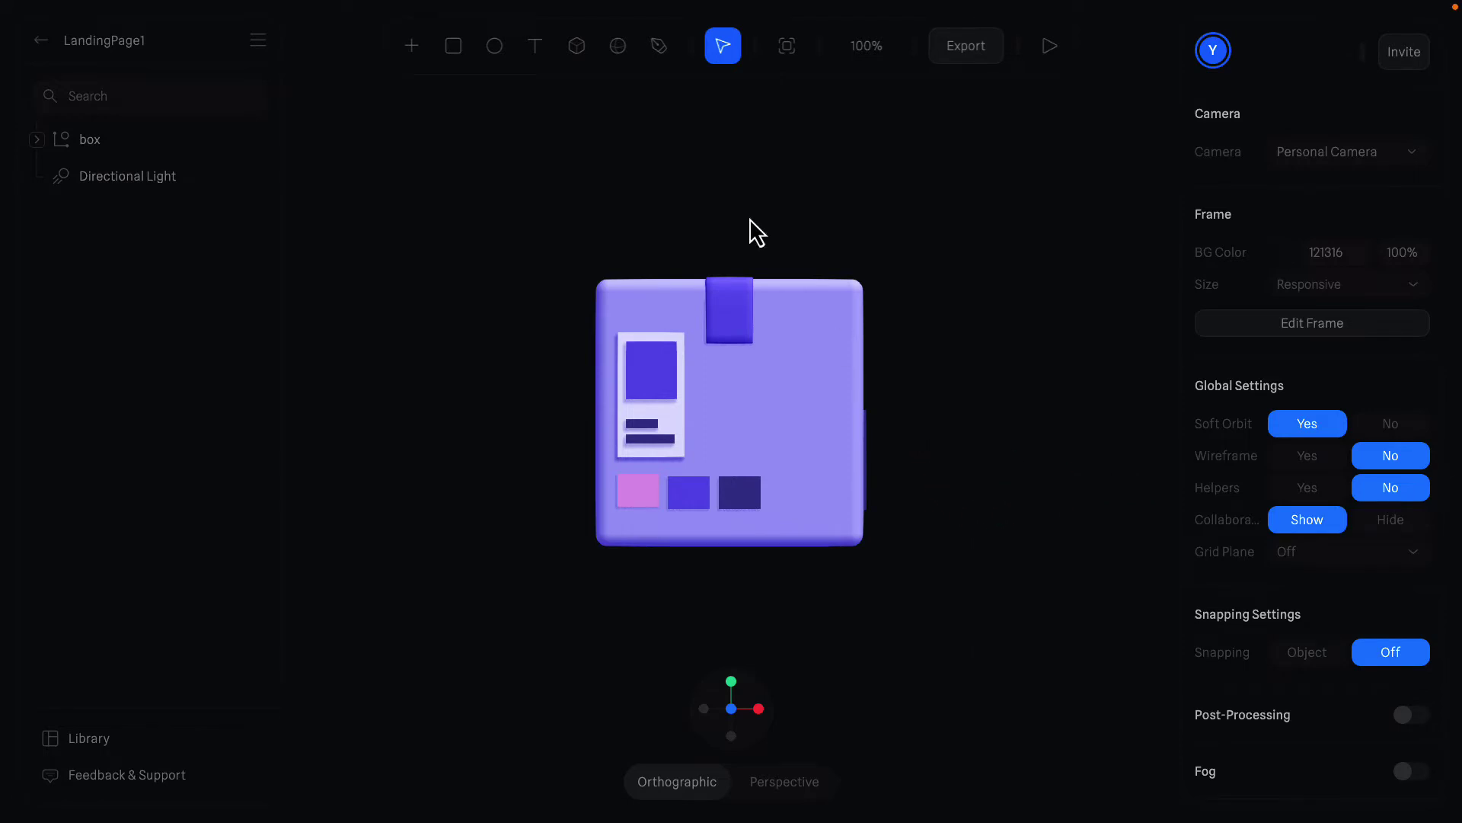
Step: Draw a cylinder beside the box and set its Z rotation to 90°
click(411, 46)
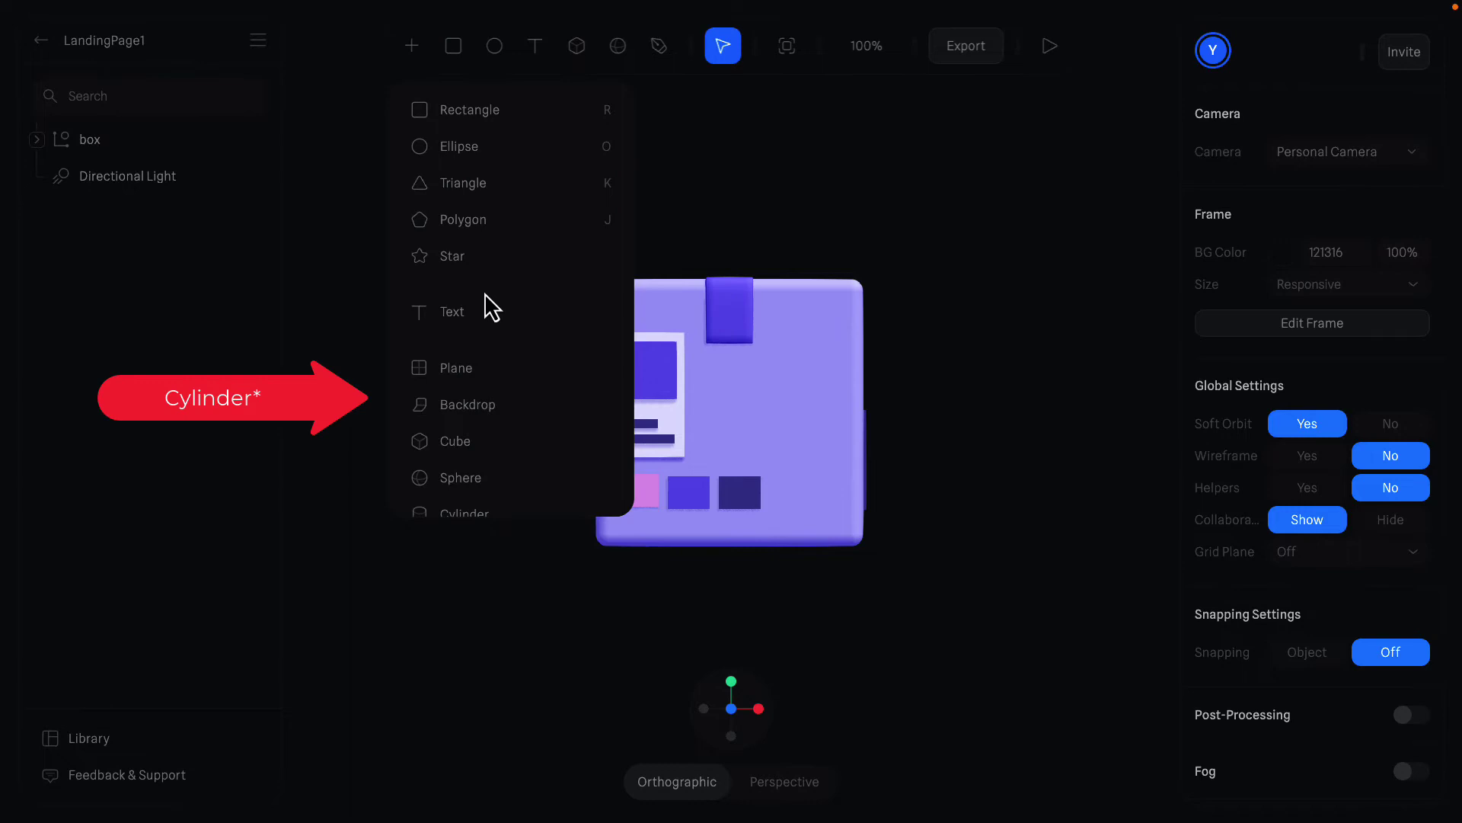
scroll(487, 366, down, 2)
click(491, 394)
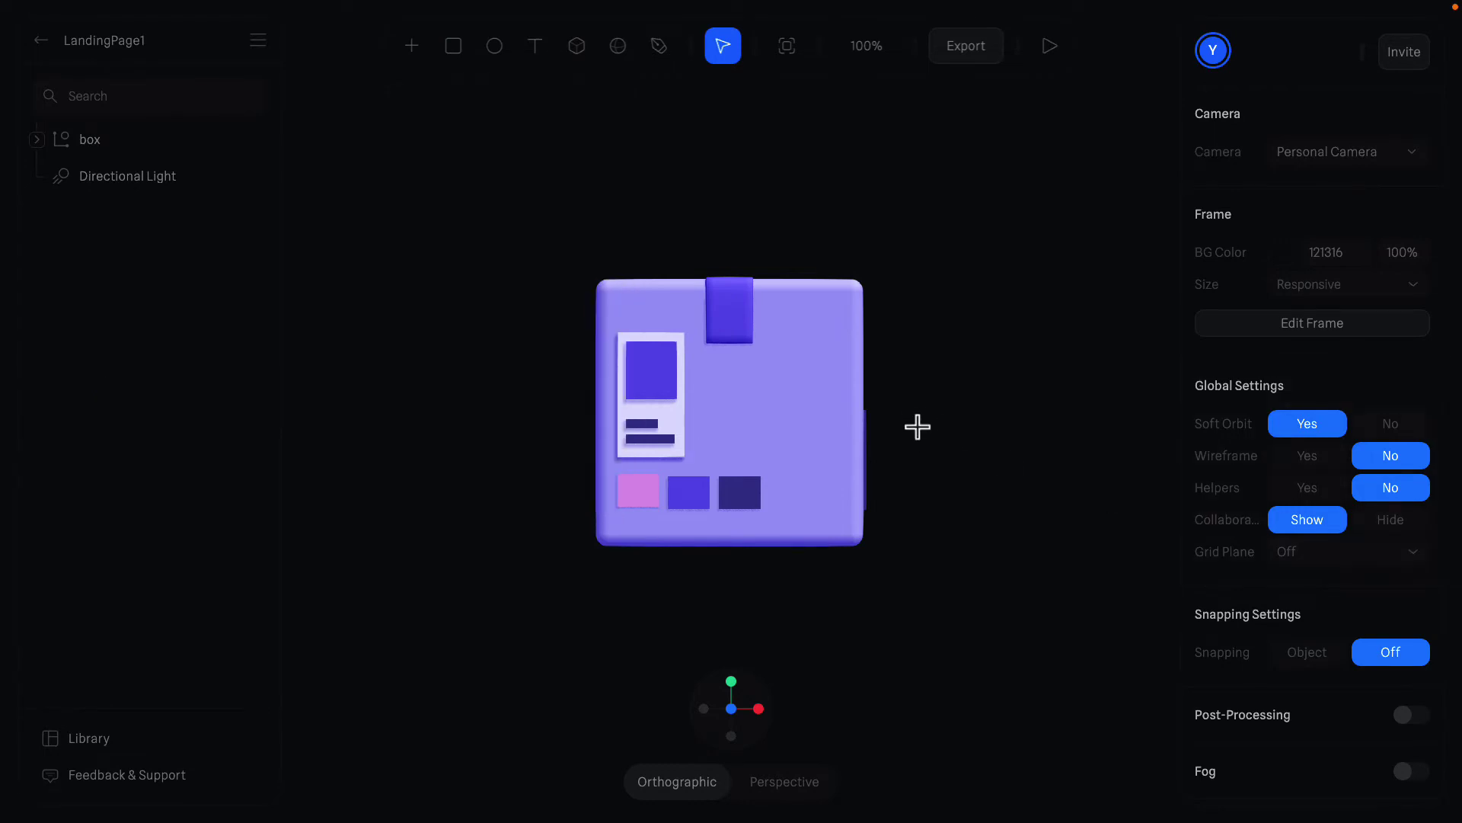
mouse_move(907, 424)
mouse_down()
mouse_move(979, 503)
mouse_move(1037, 451)
mouse_move(938, 487)
mouse_move(1005, 482)
mouse_move(983, 434)
mouse_up()
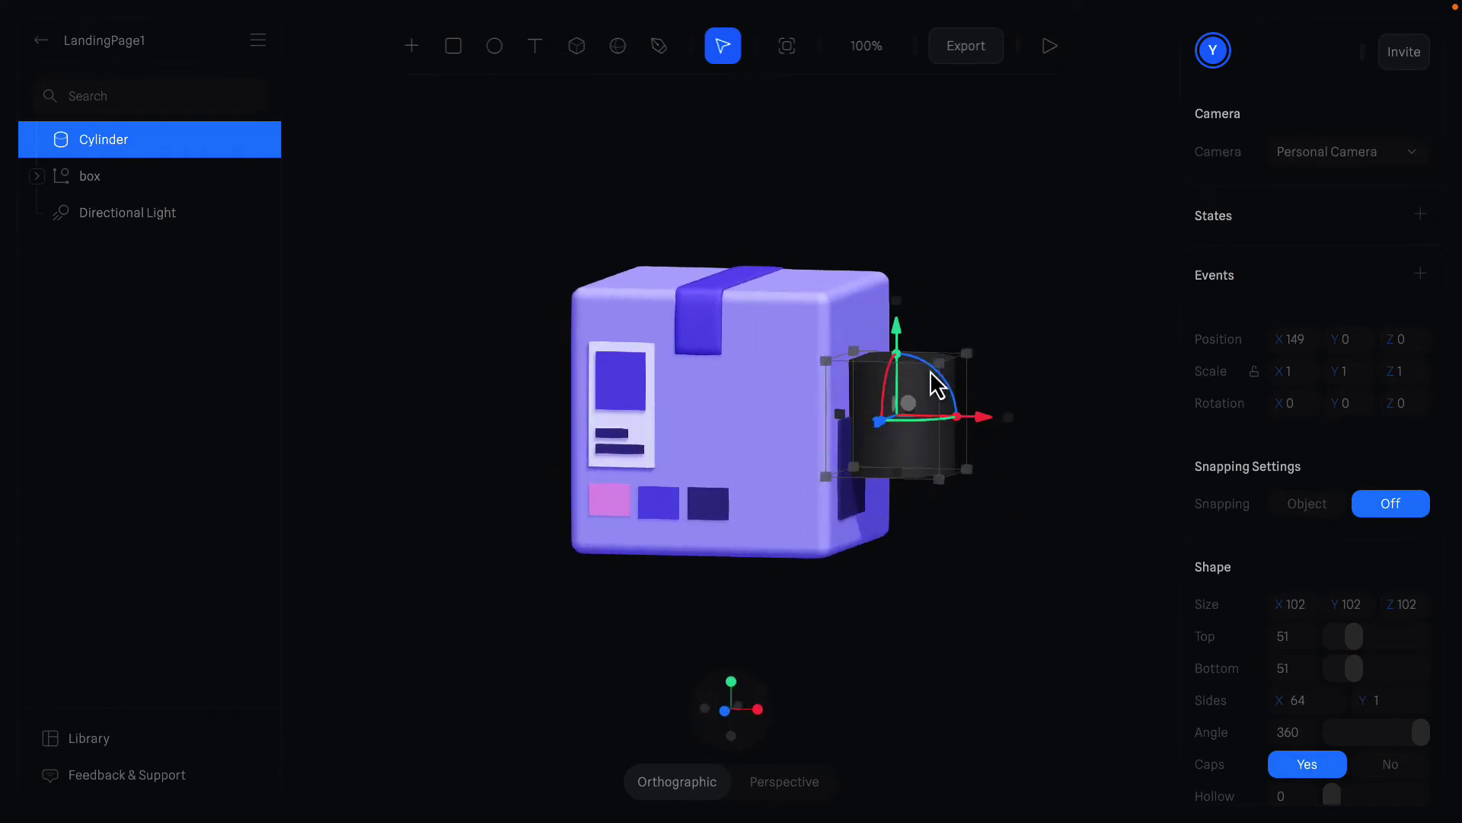
drag(931, 372, 969, 466)
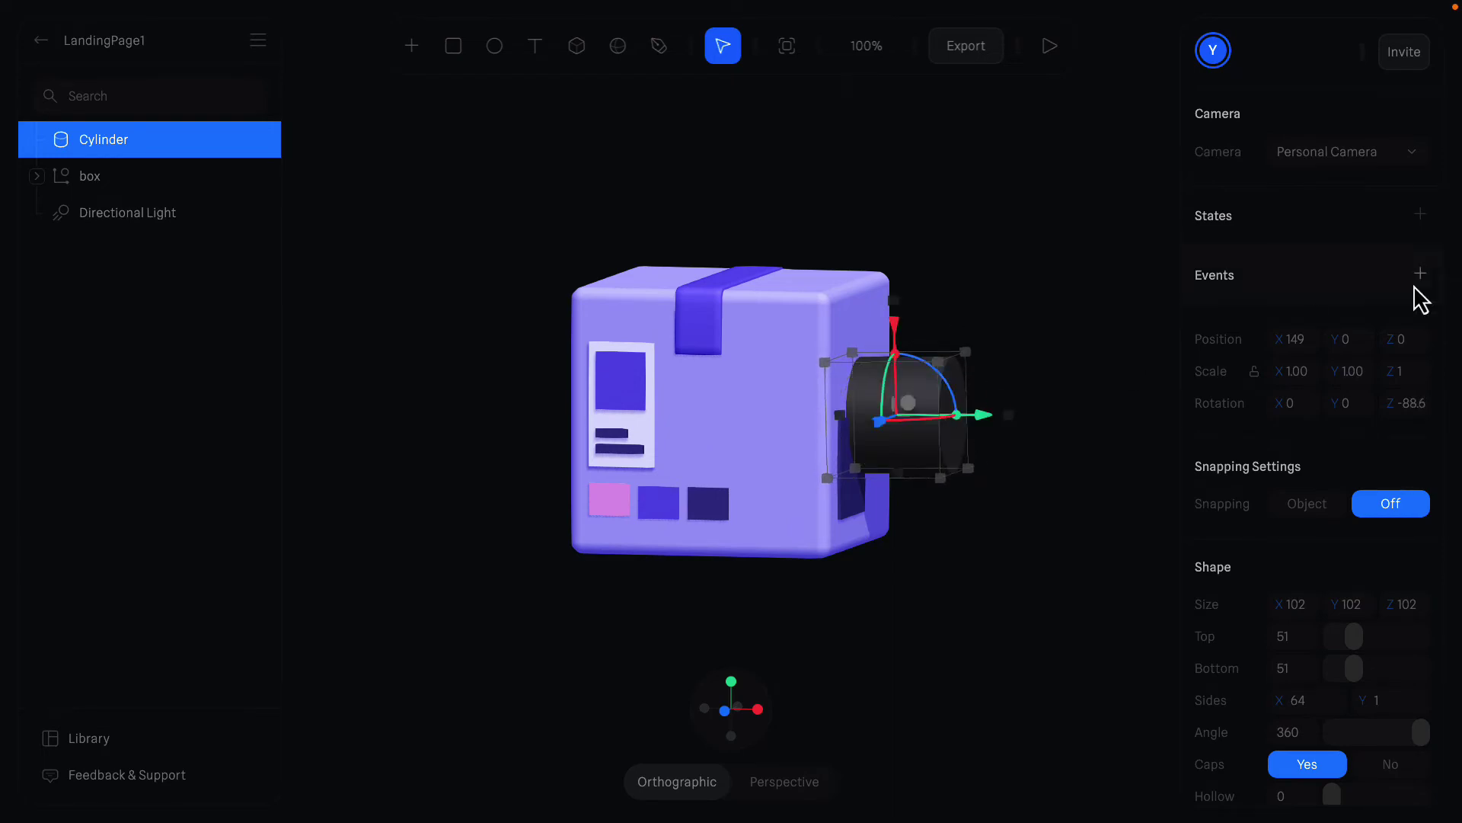
click(1414, 410)
text(90)
key(Return)
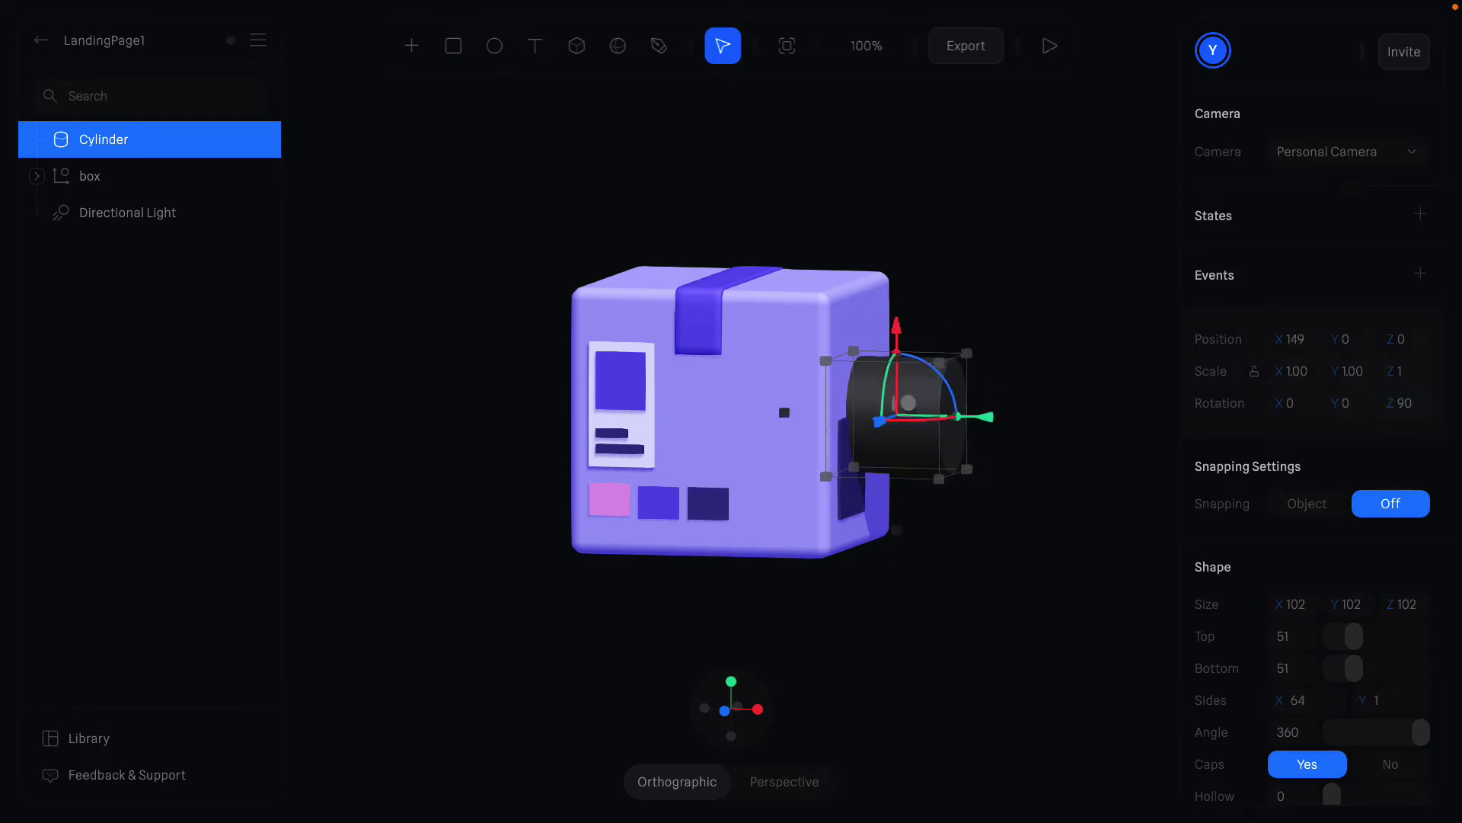
click(971, 274)
Step: Flatten the cylinder, shrink it to about 77 units across and place it on the box's side
click(731, 682)
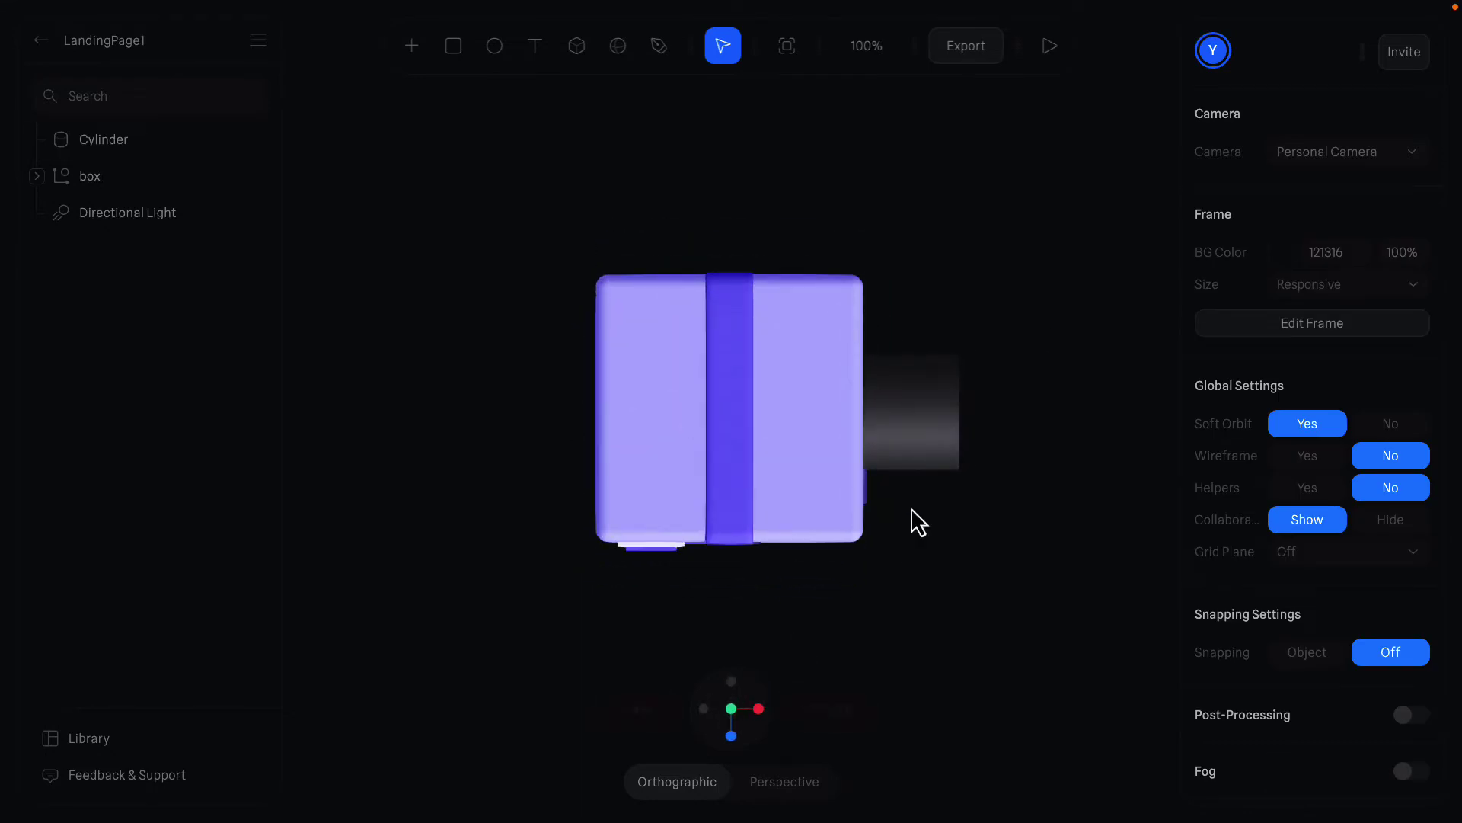
click(928, 438)
drag(961, 416, 908, 425)
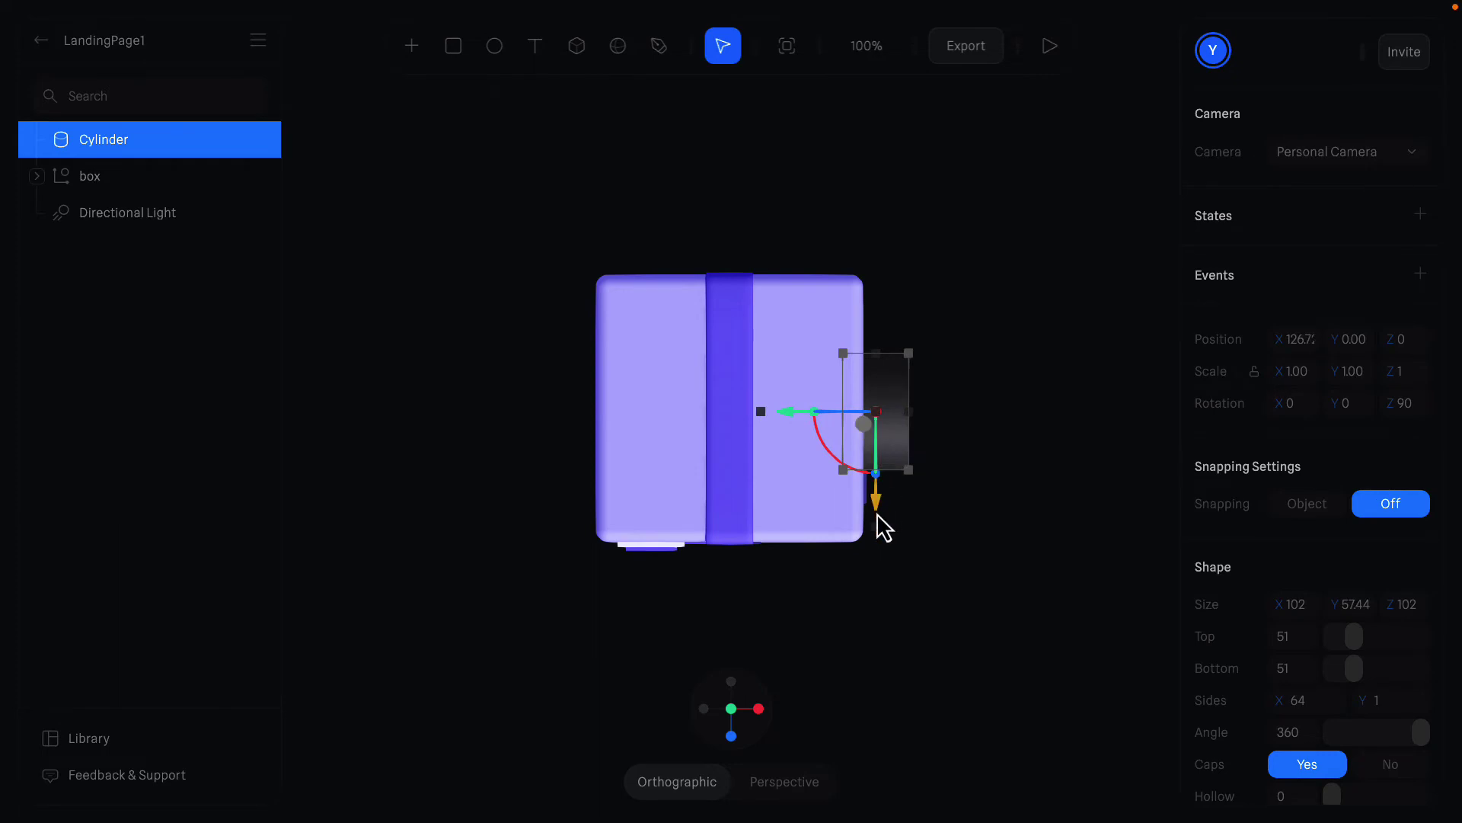
drag(875, 507, 876, 515)
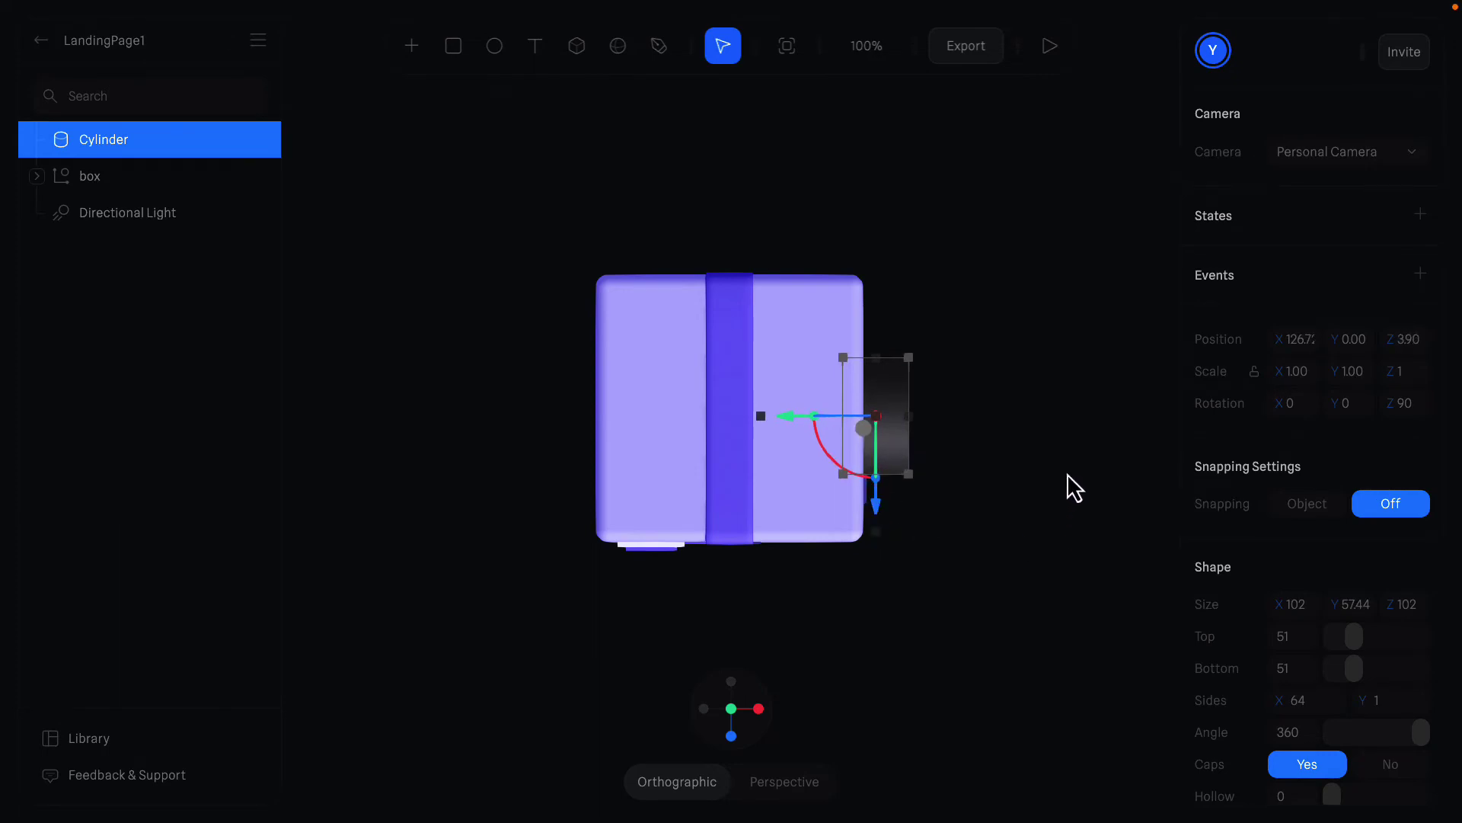
click(759, 709)
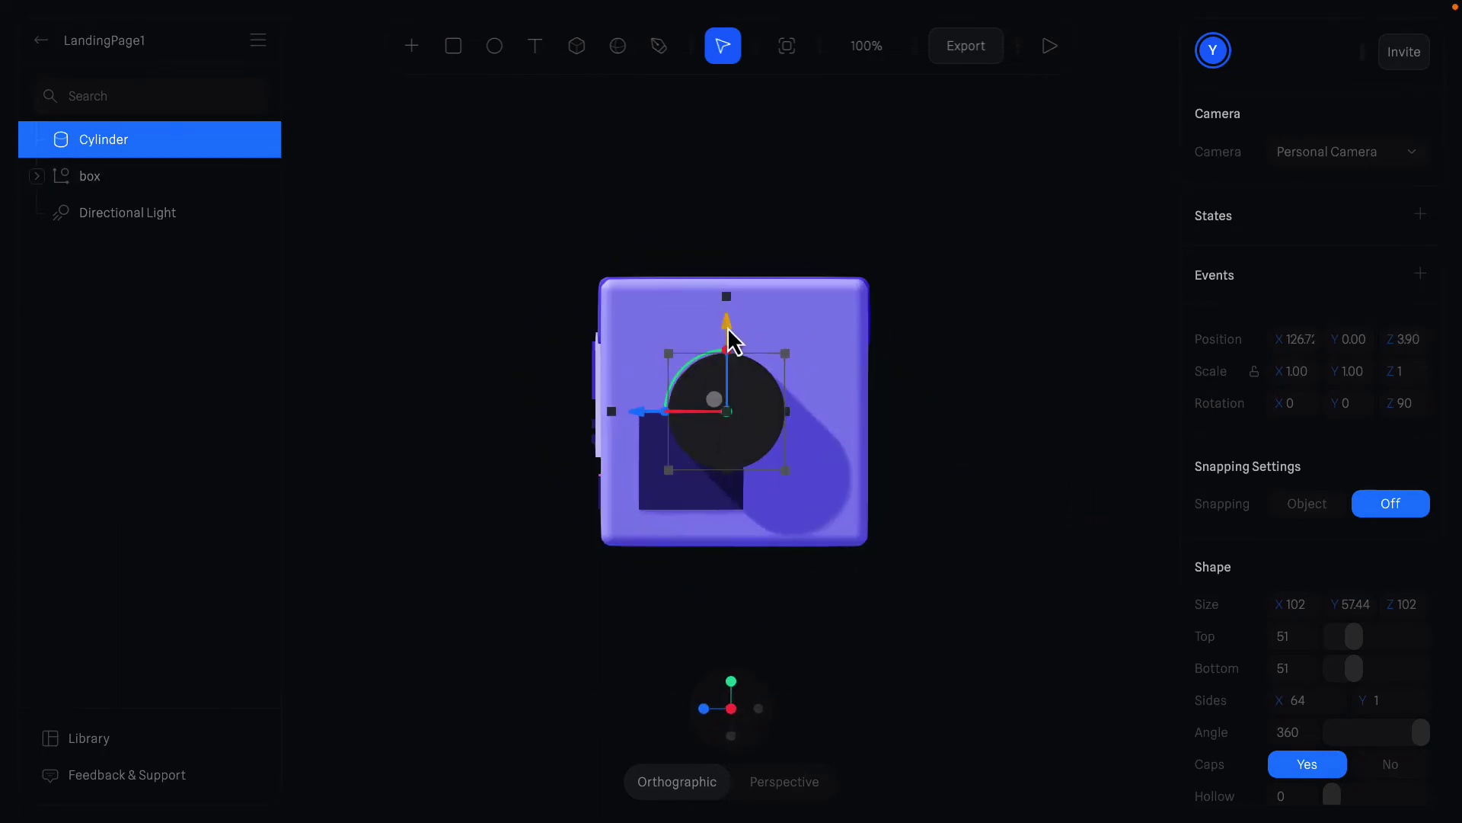
drag(781, 353, 770, 368)
drag(631, 416, 604, 424)
drag(689, 335, 694, 374)
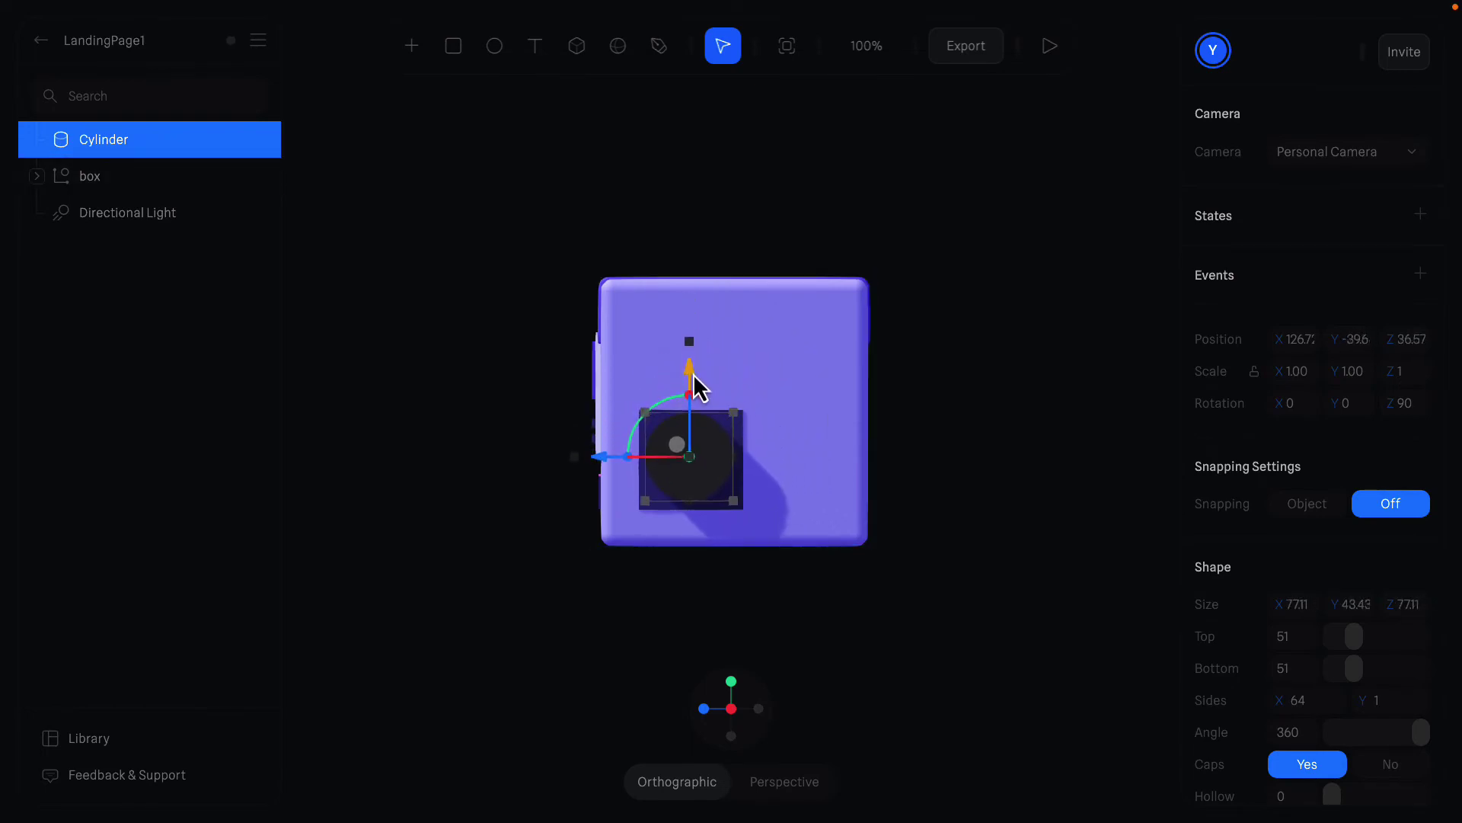
click(999, 456)
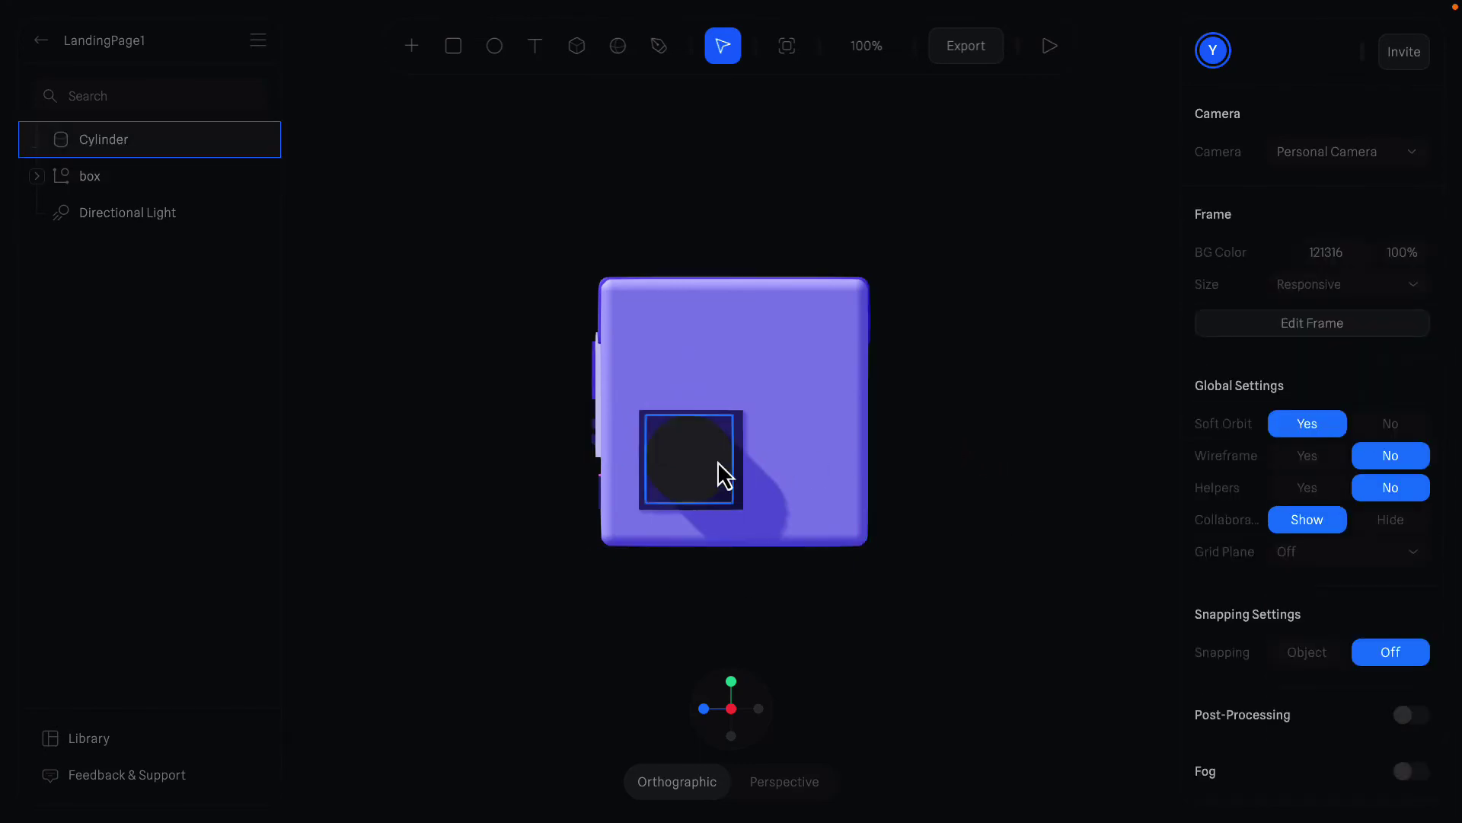
Step: Duplicate the cylinder as Cylinder 2, shrink it to about 62 × 35 × 62 and push it outward
click(693, 462)
key(super+d)
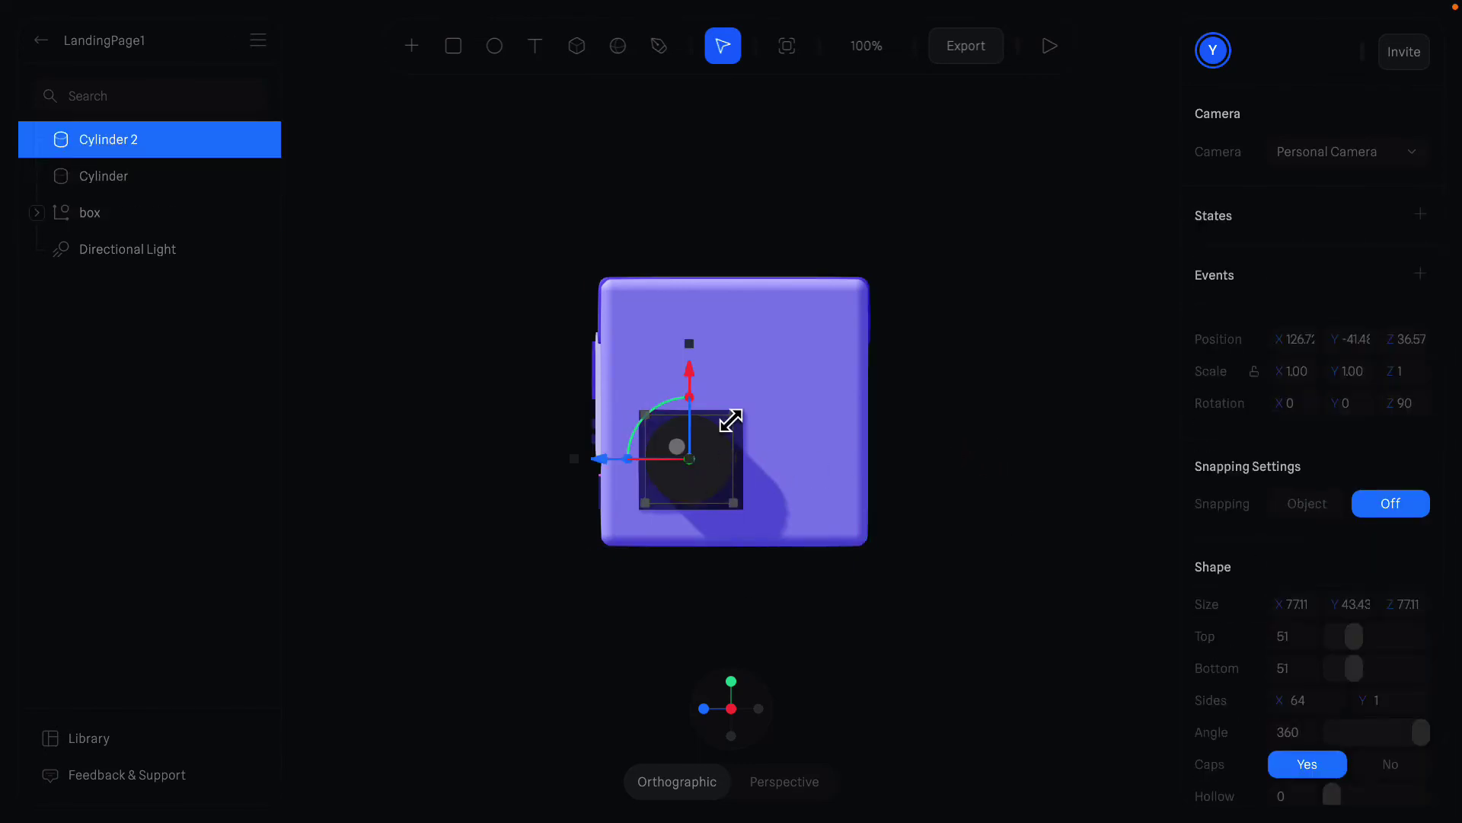
drag(733, 419, 725, 422)
click(704, 708)
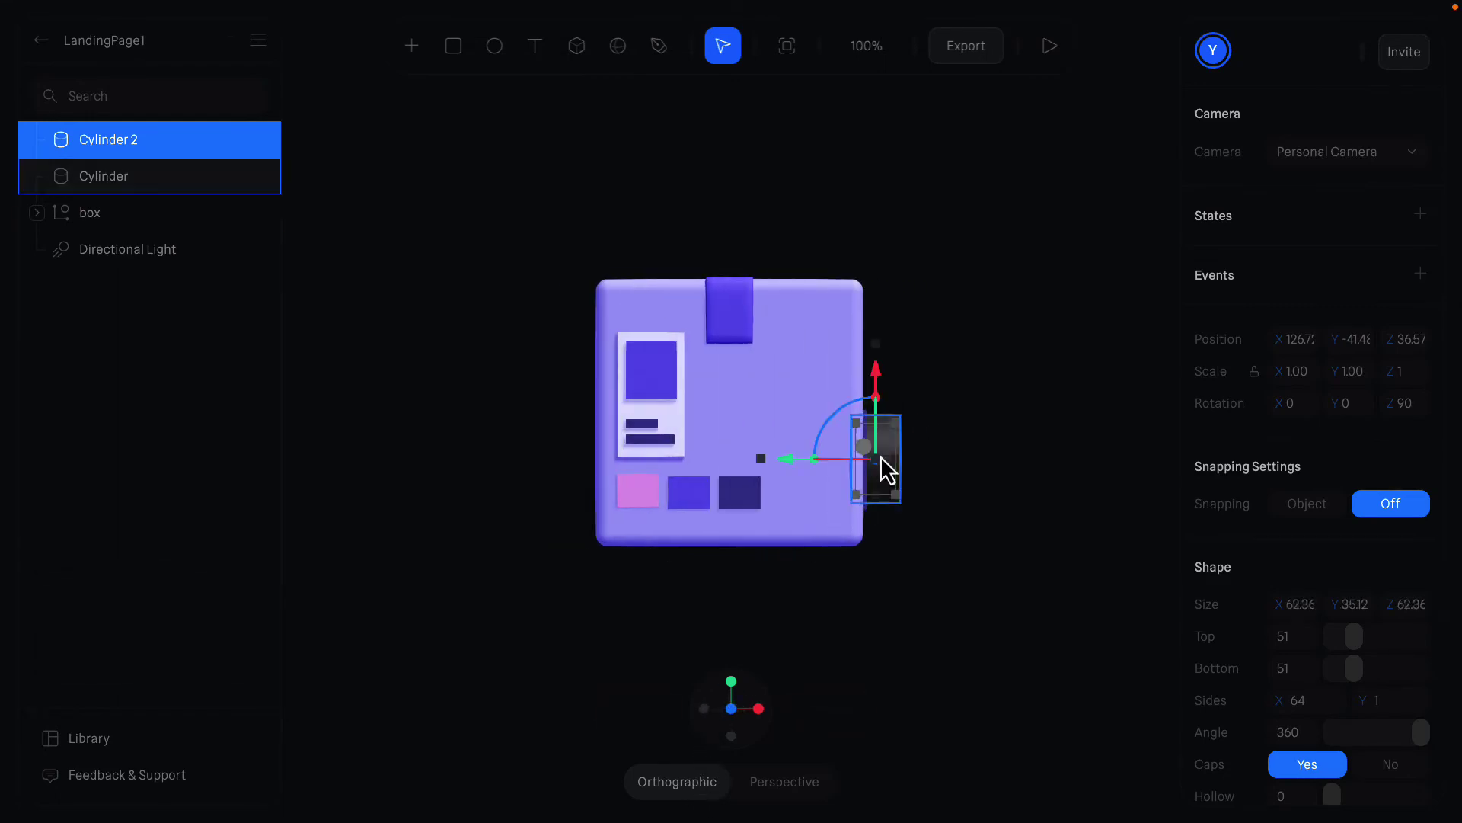
drag(783, 463, 807, 463)
click(1038, 441)
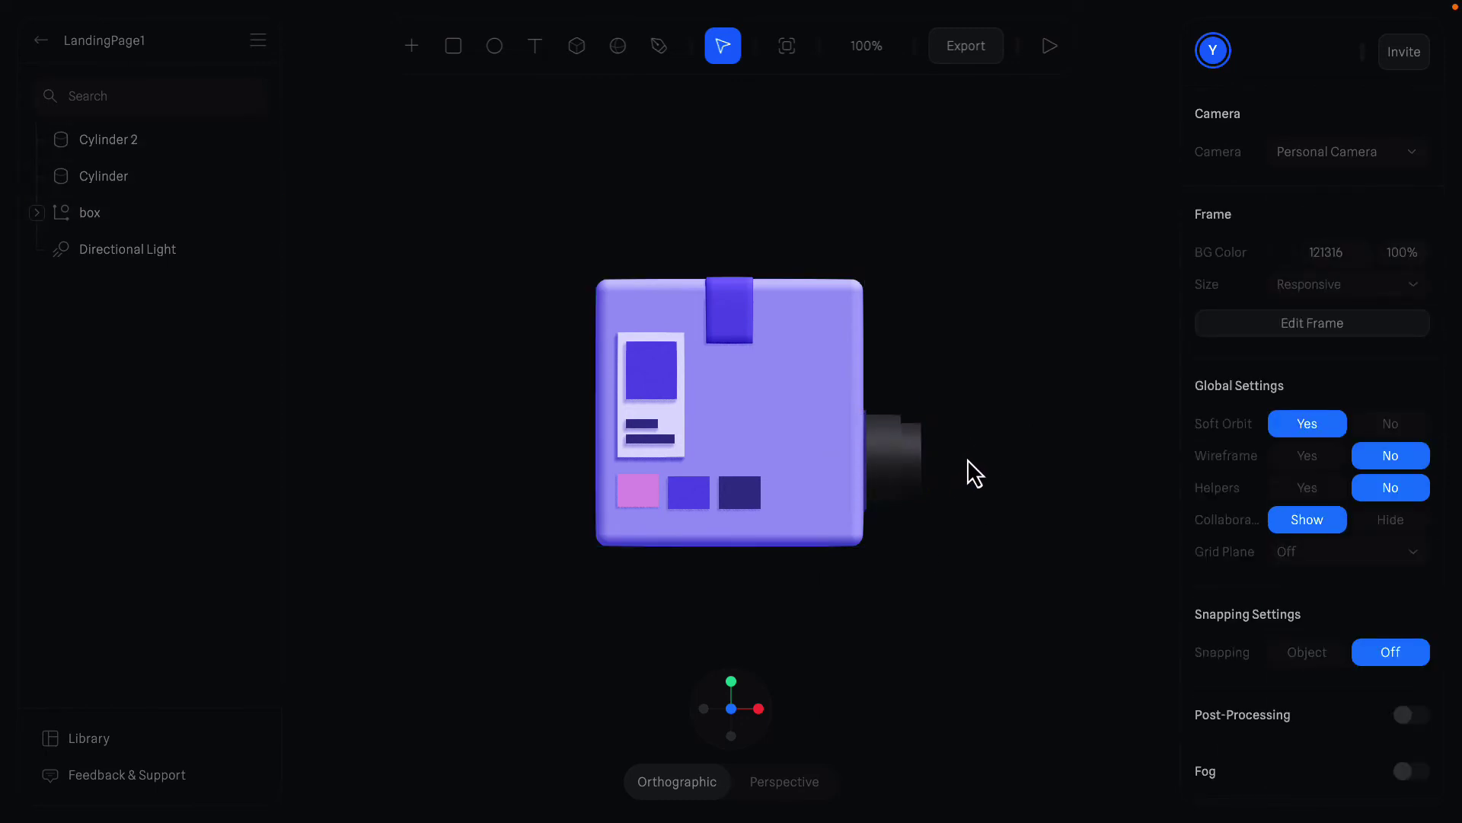
click(897, 454)
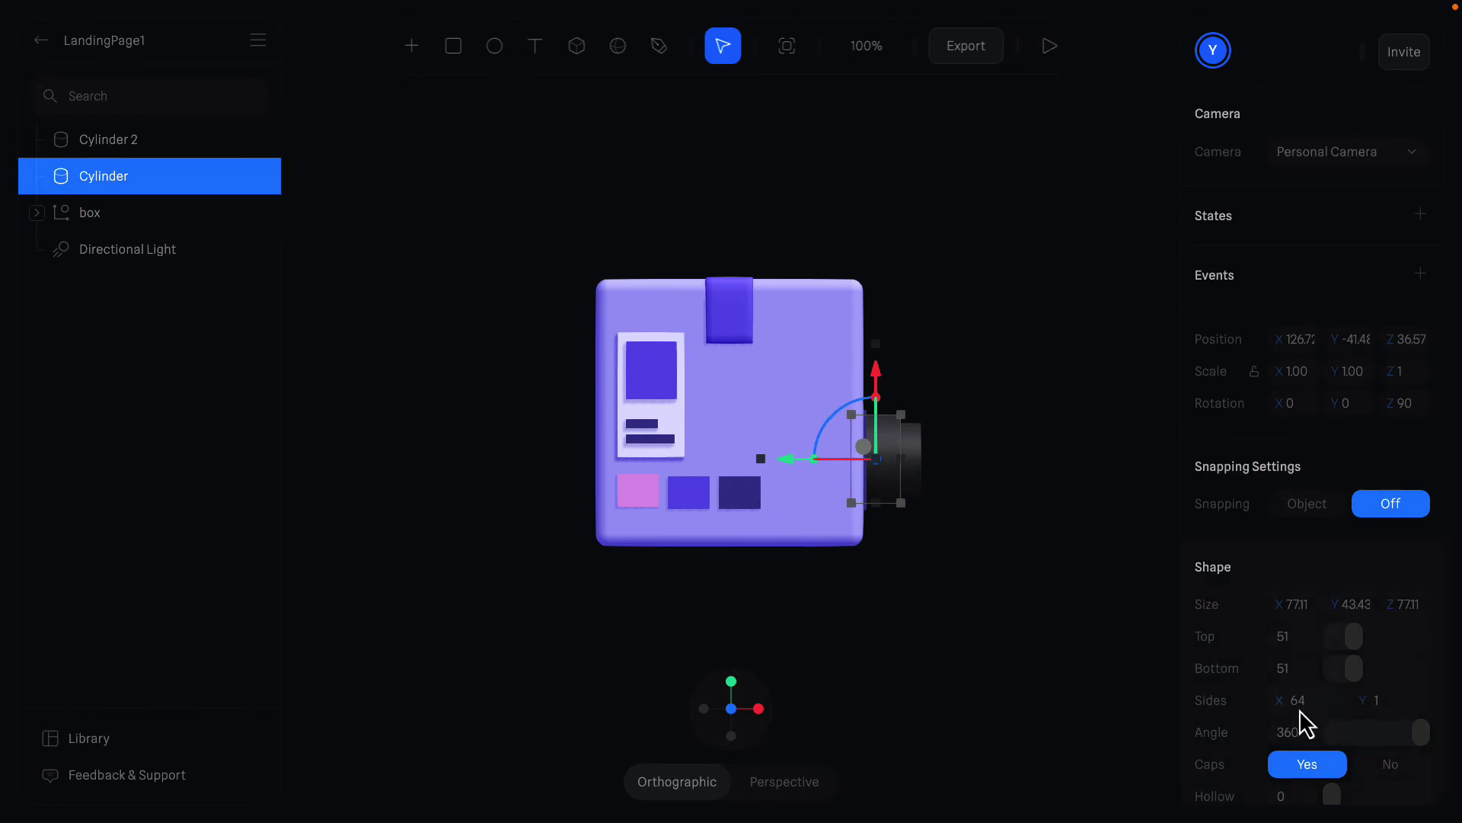
Step: Color the first cylinder with the eyedropper-sampled dark purple from the box's darkest square
scroll(1299, 709, down, 6)
click(1283, 542)
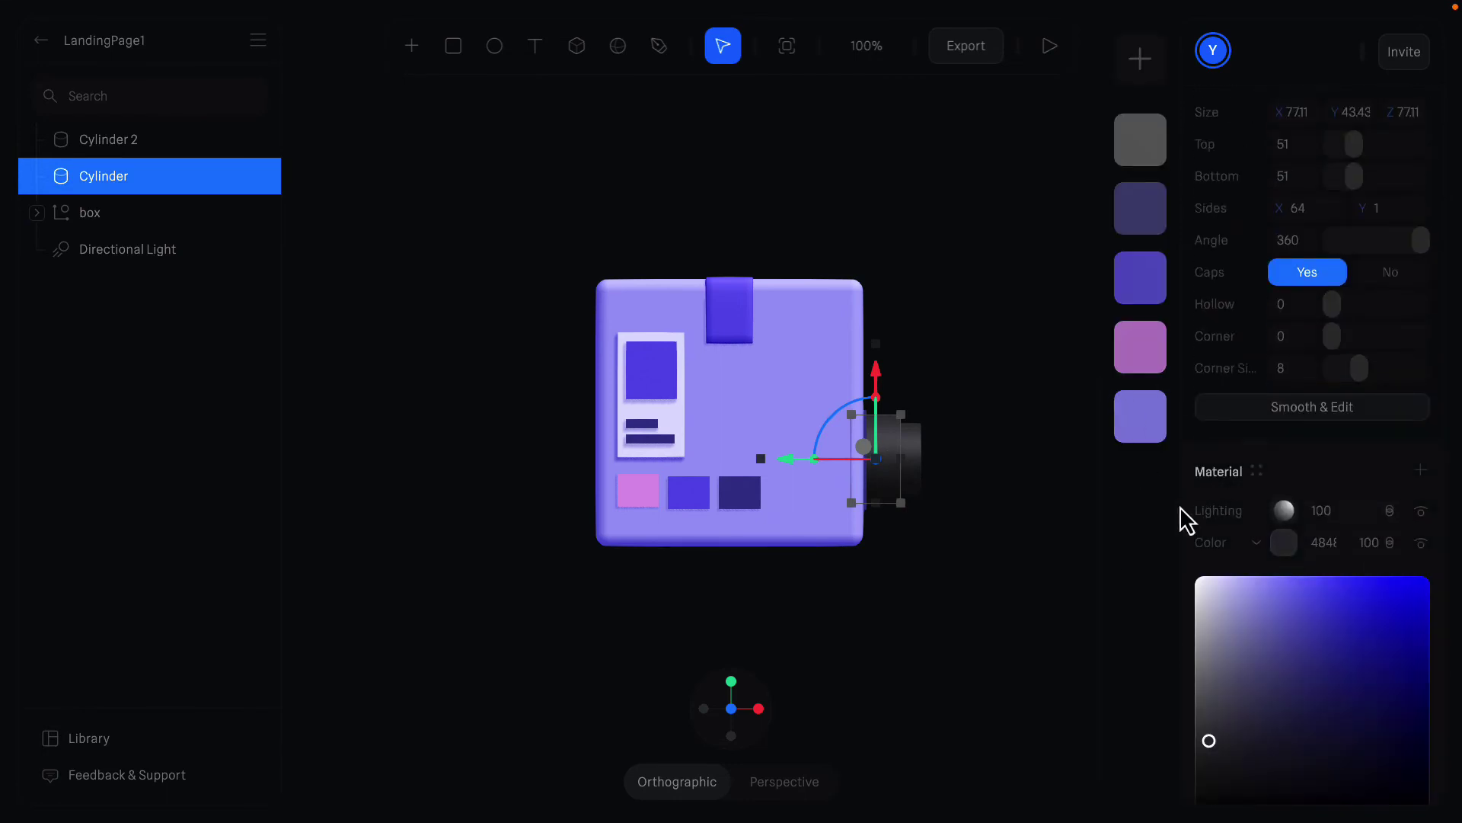
scroll(1233, 571, down, 3)
click(1209, 670)
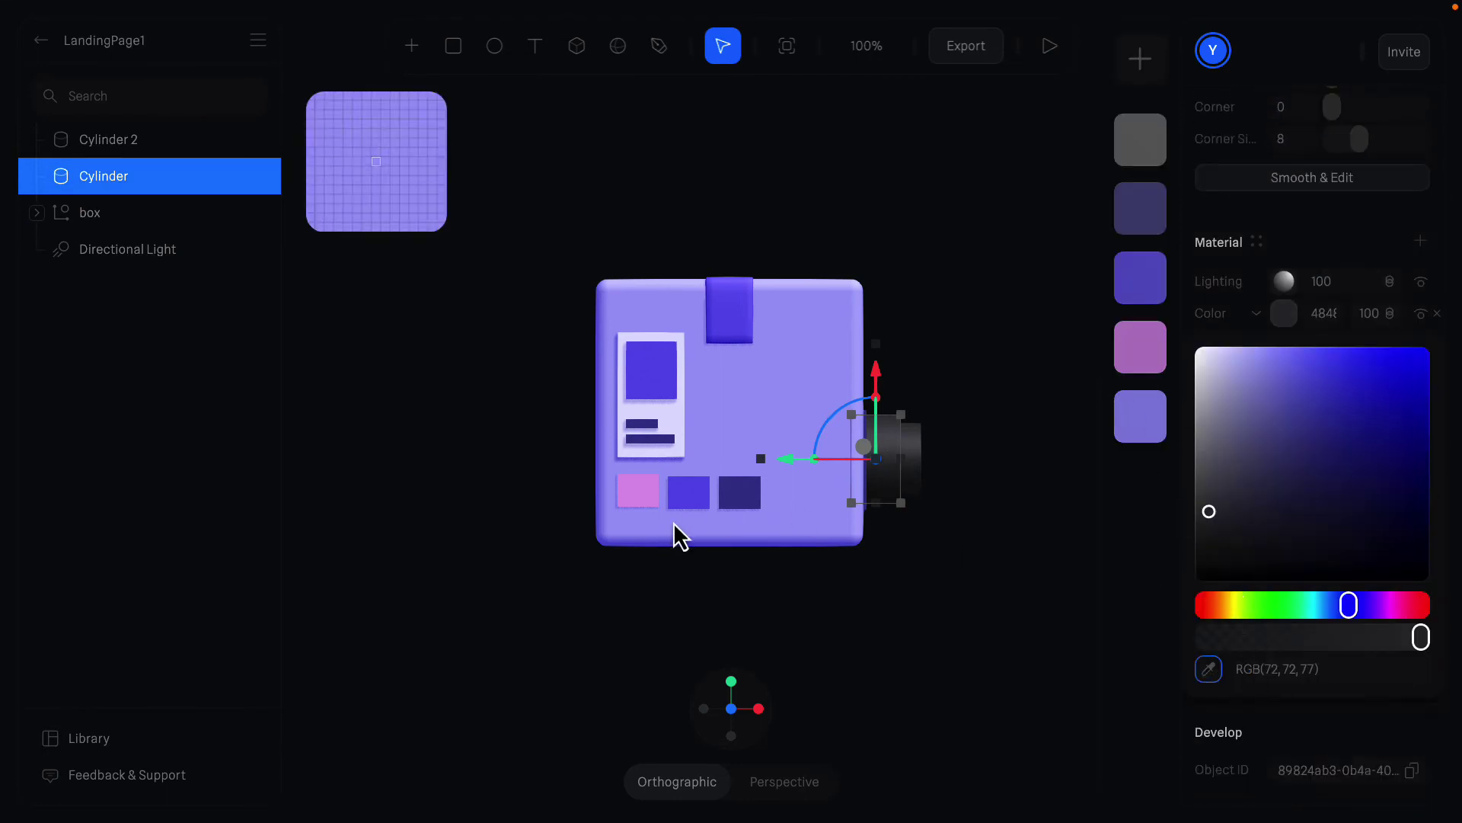
click(738, 494)
Step: Give Cylinder 2 the same dark purple sampled from the box
click(913, 450)
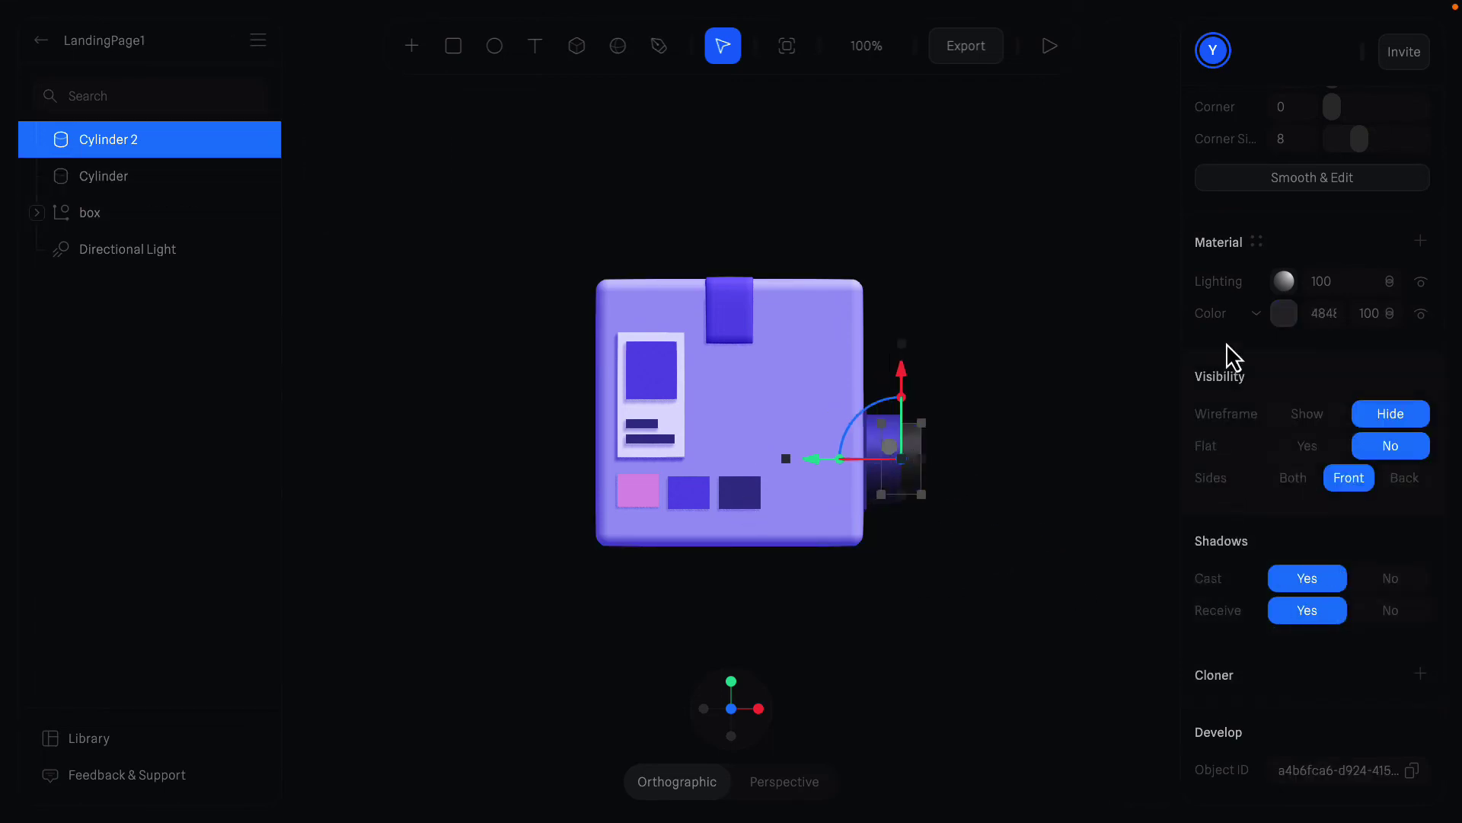
click(1285, 313)
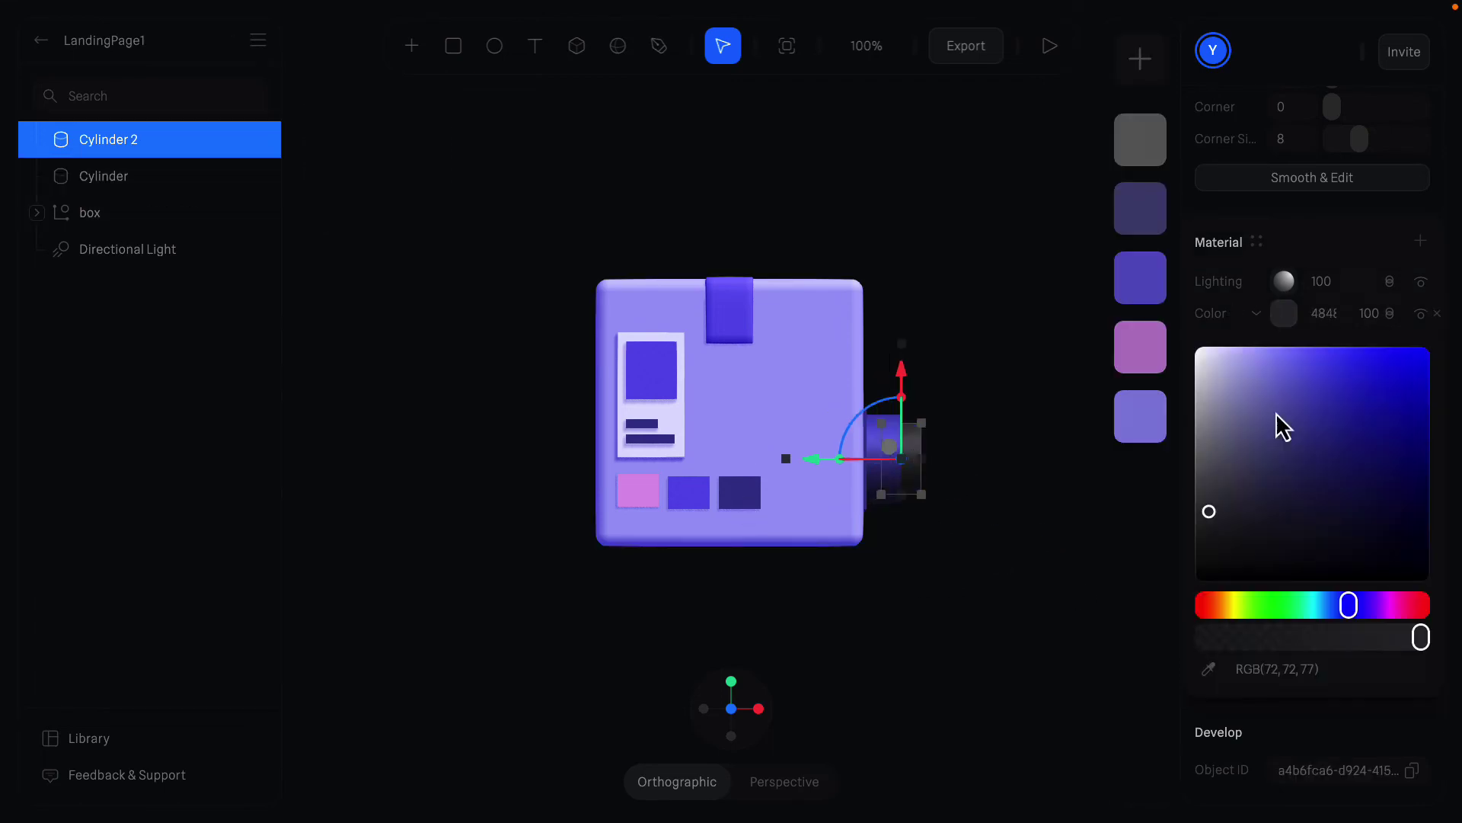
click(738, 495)
click(1124, 533)
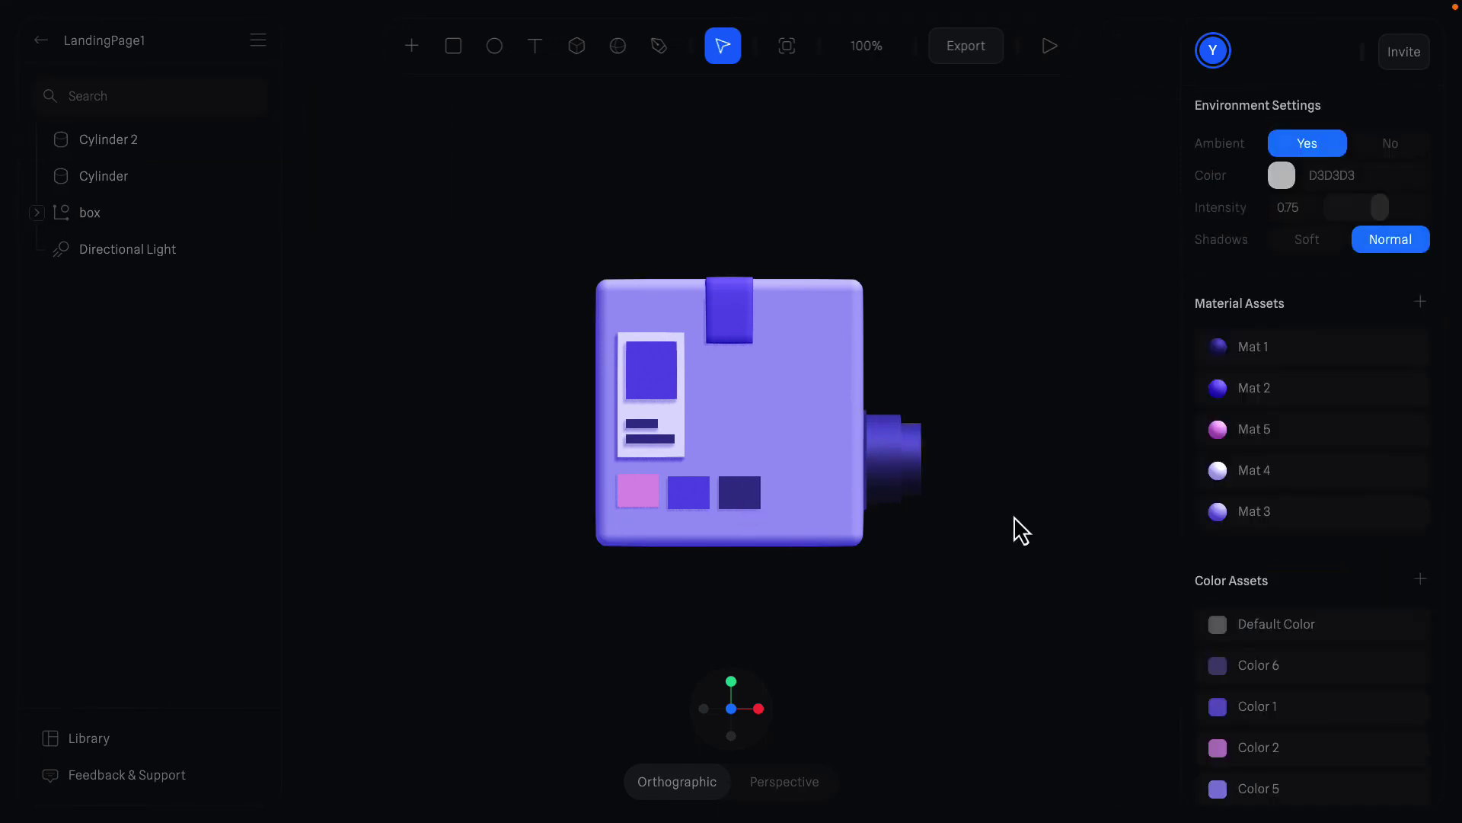
mouse_move(1014, 515)
mouse_down()
mouse_move(943, 532)
mouse_move(858, 526)
mouse_move(853, 545)
mouse_move(1013, 519)
mouse_up()
Step: At 100% zoom, select the box and both cylinders and scale them down together
scroll(854, 491, down, 6)
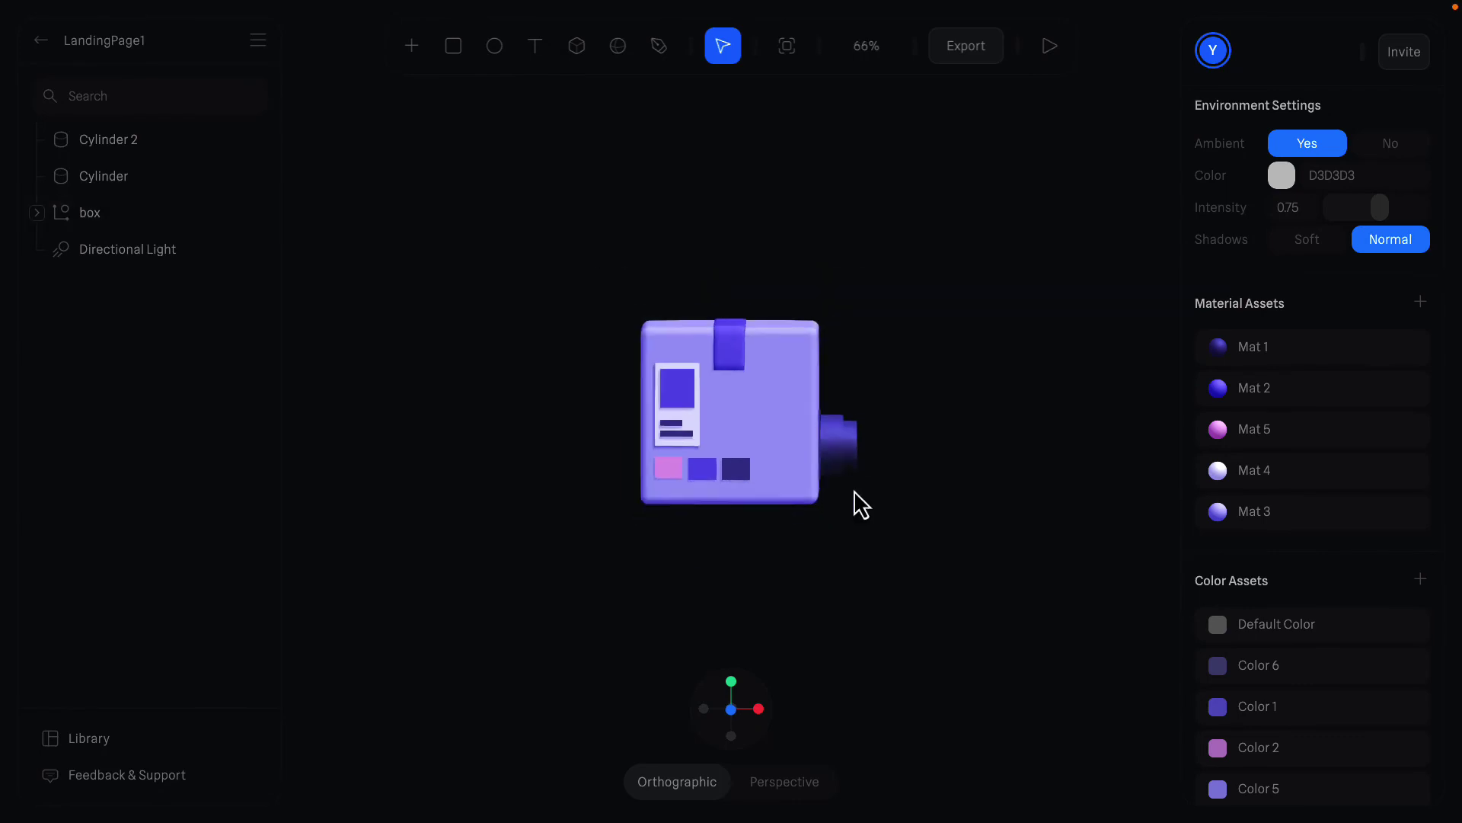
click(866, 46)
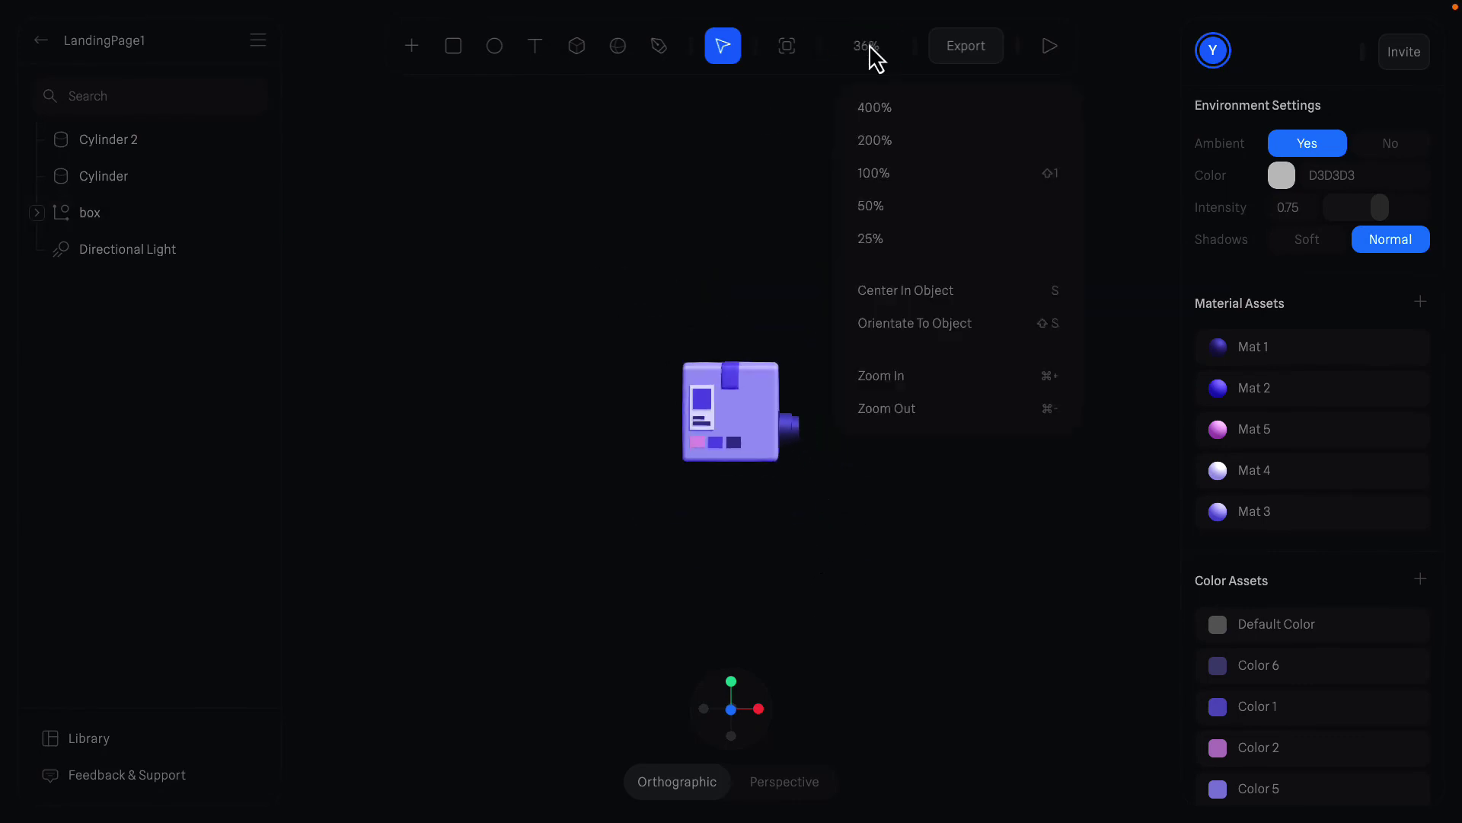
click(900, 183)
drag(460, 201, 1043, 637)
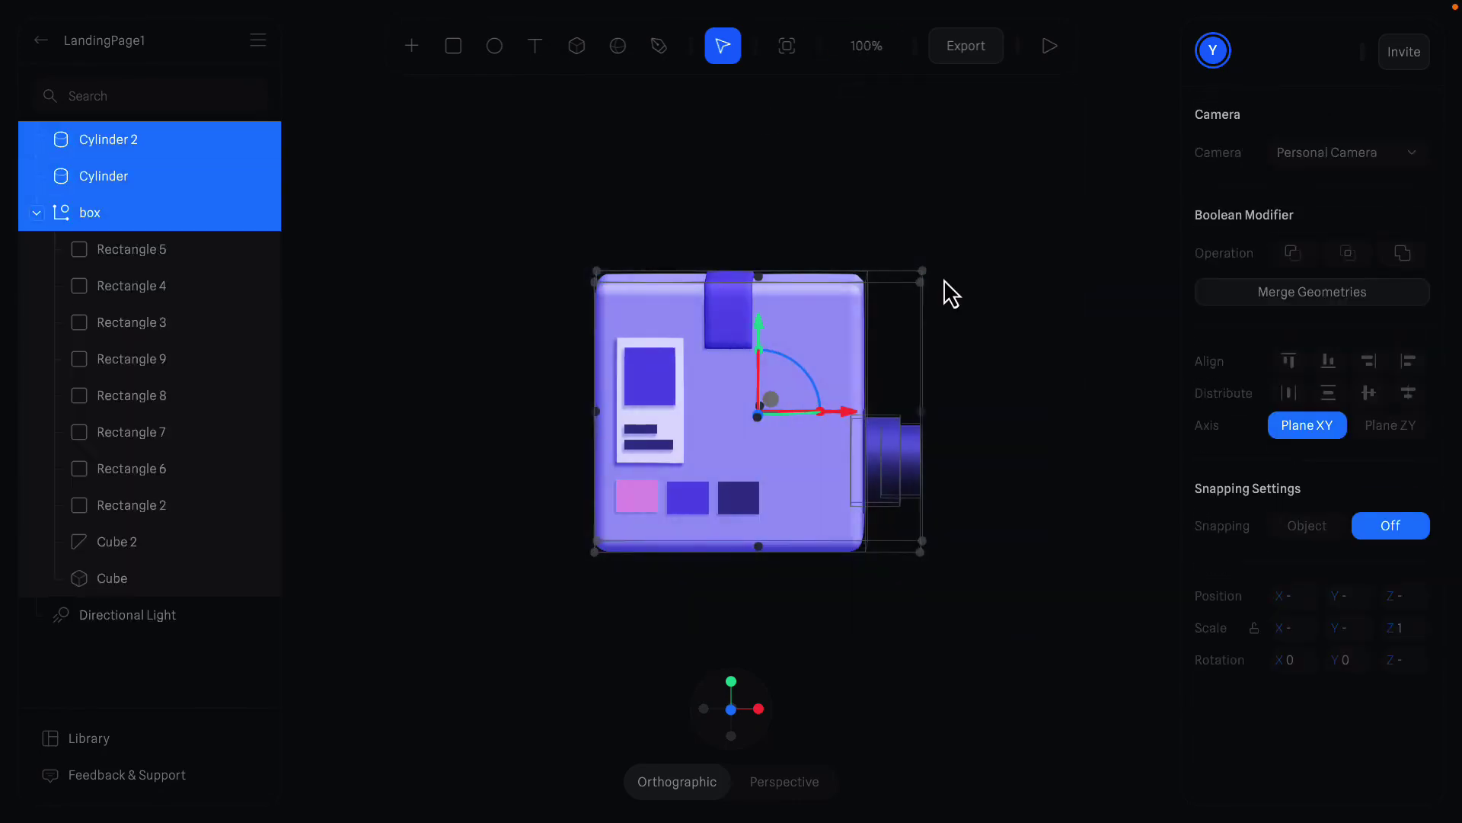
drag(920, 285, 823, 366)
Step: Group the box and both cylinders and name the group 'Machine'
right_click(137, 186)
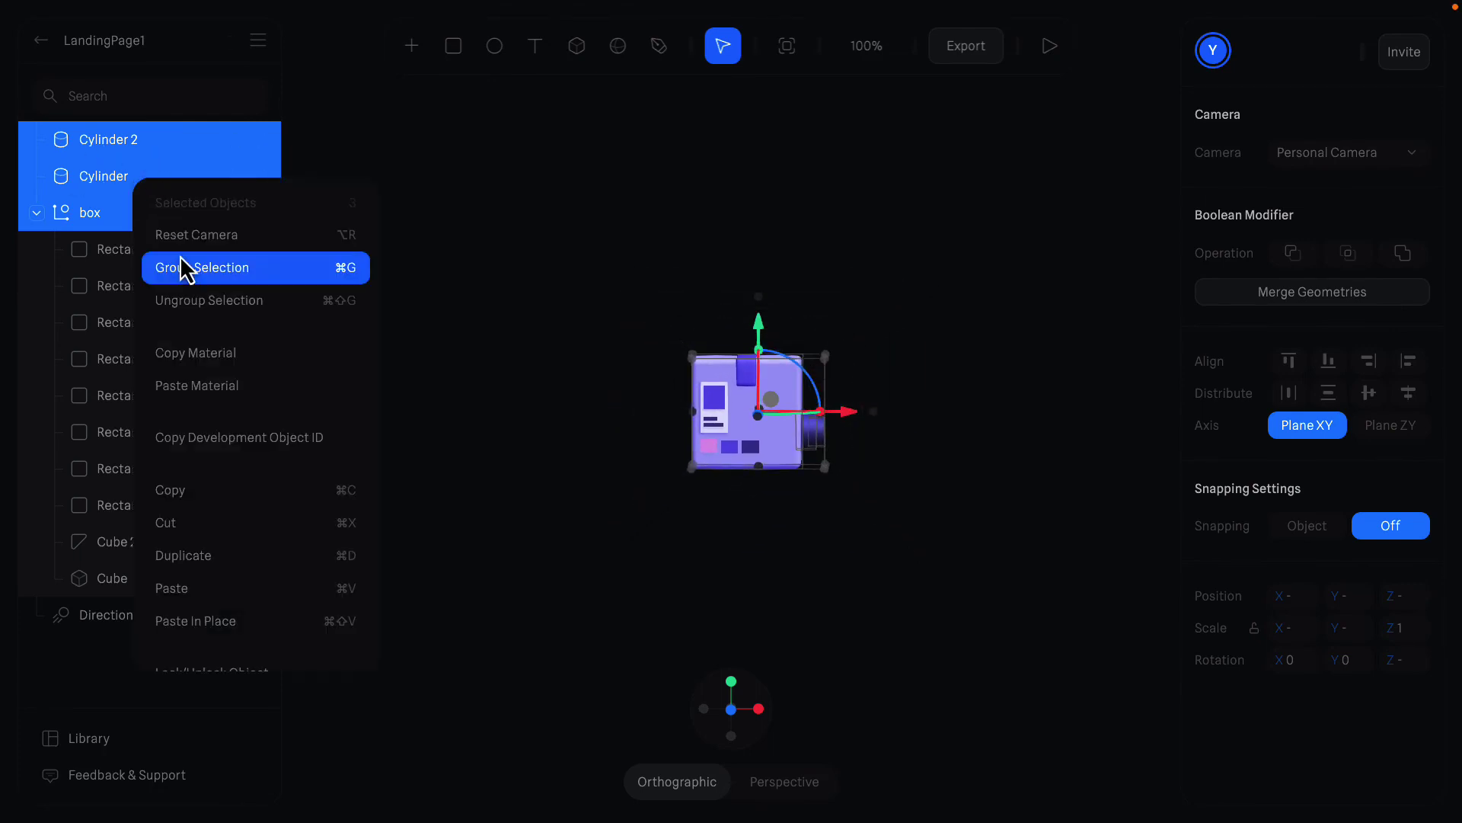
click(210, 279)
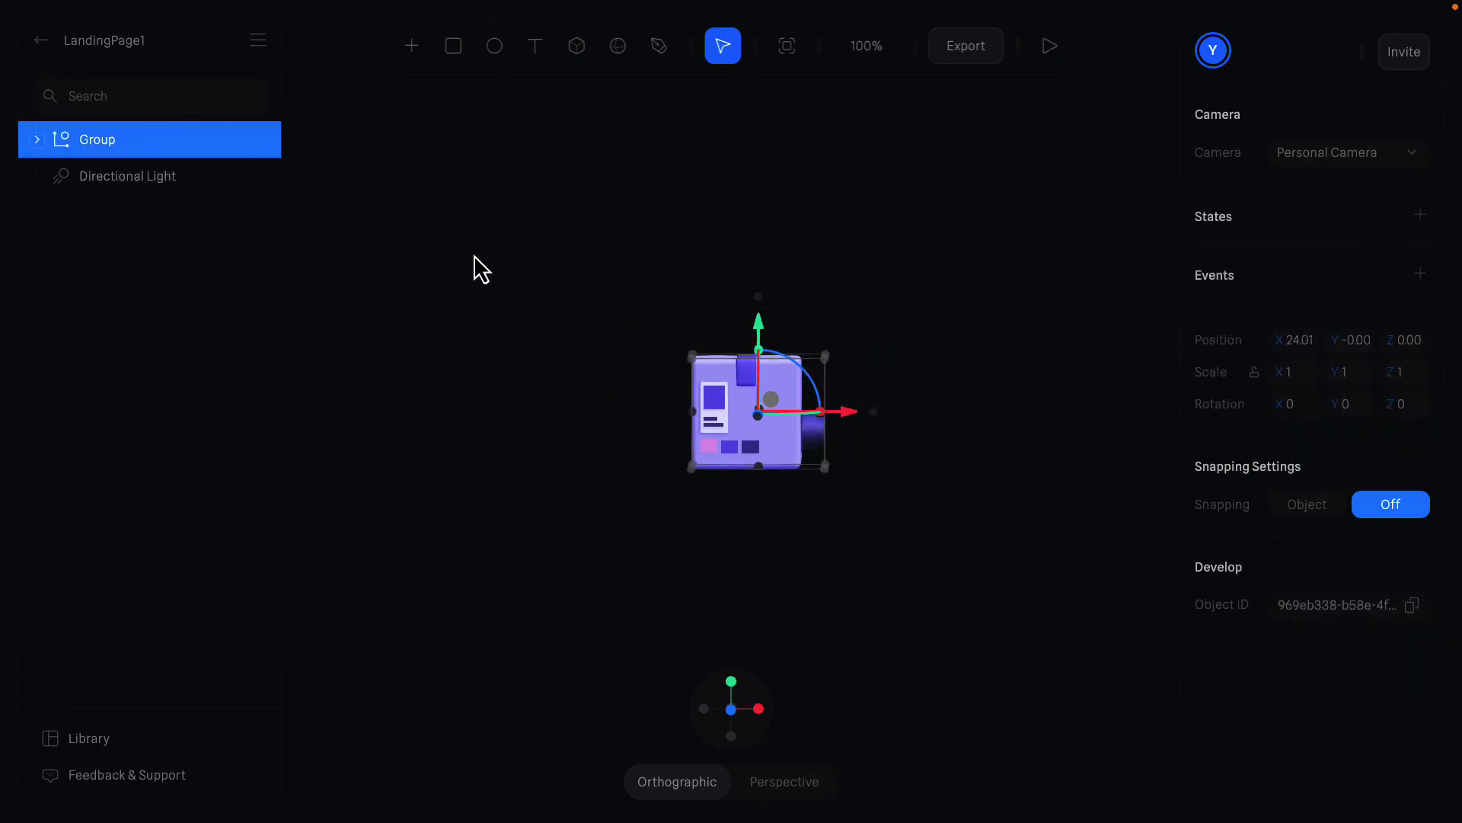
double_click(110, 142)
text(Machine)
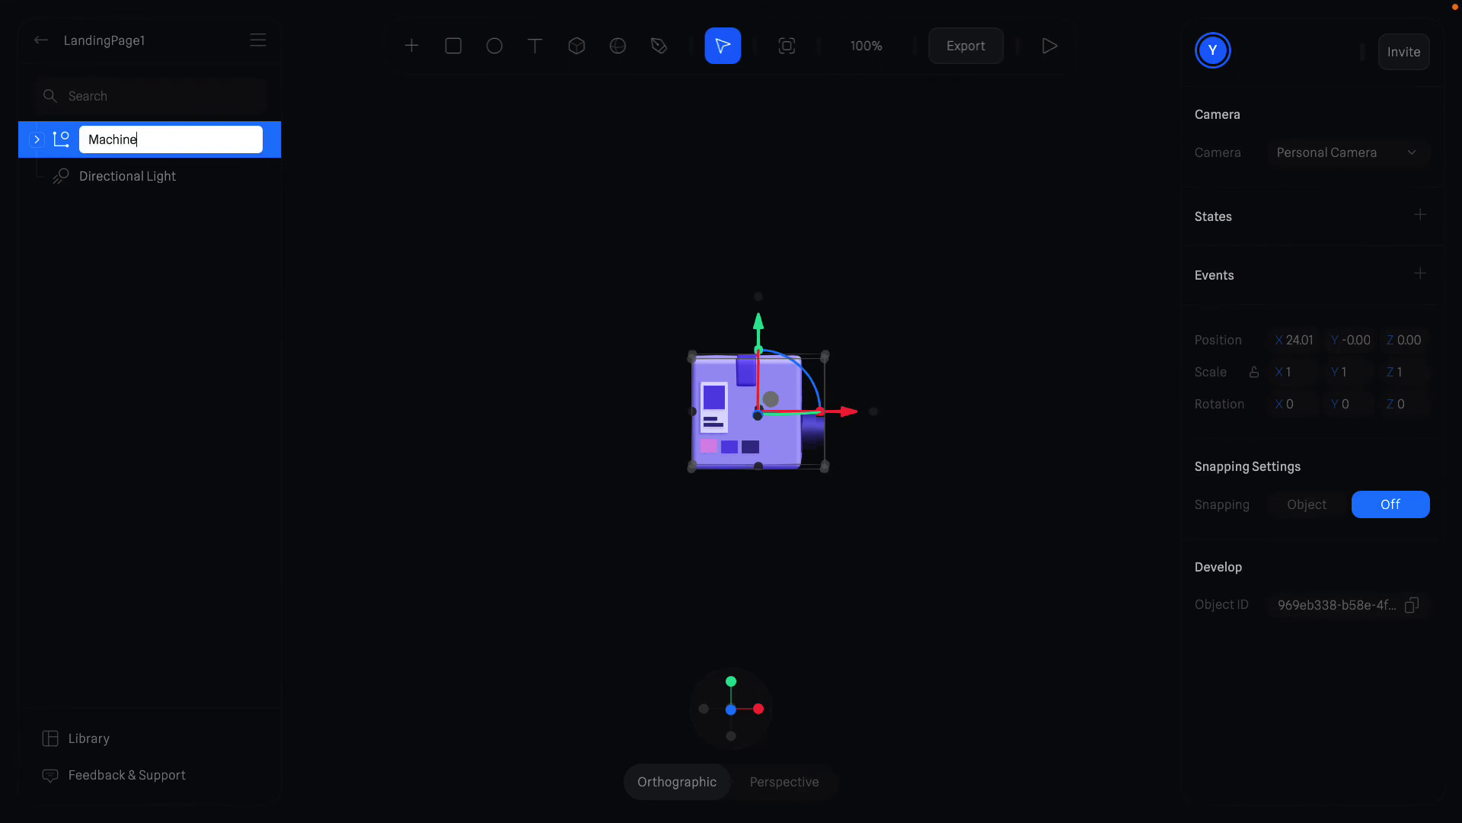
key(Return)
key(Escape)
Step: Move the Machine group to the top-left, lock and hide it, and collapse it
drag(711, 384, 366, 163)
click(513, 213)
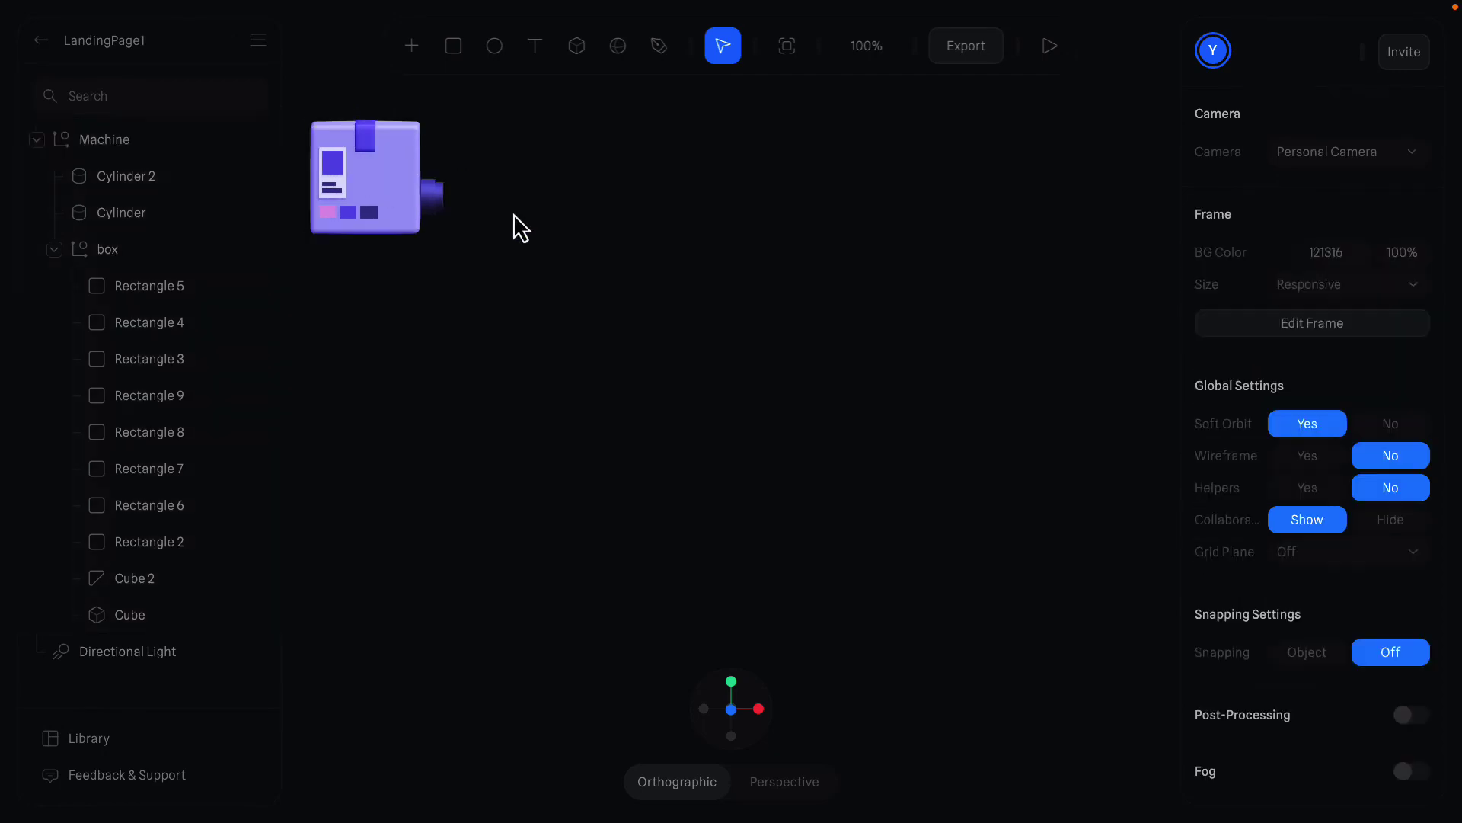
click(175, 149)
click(258, 140)
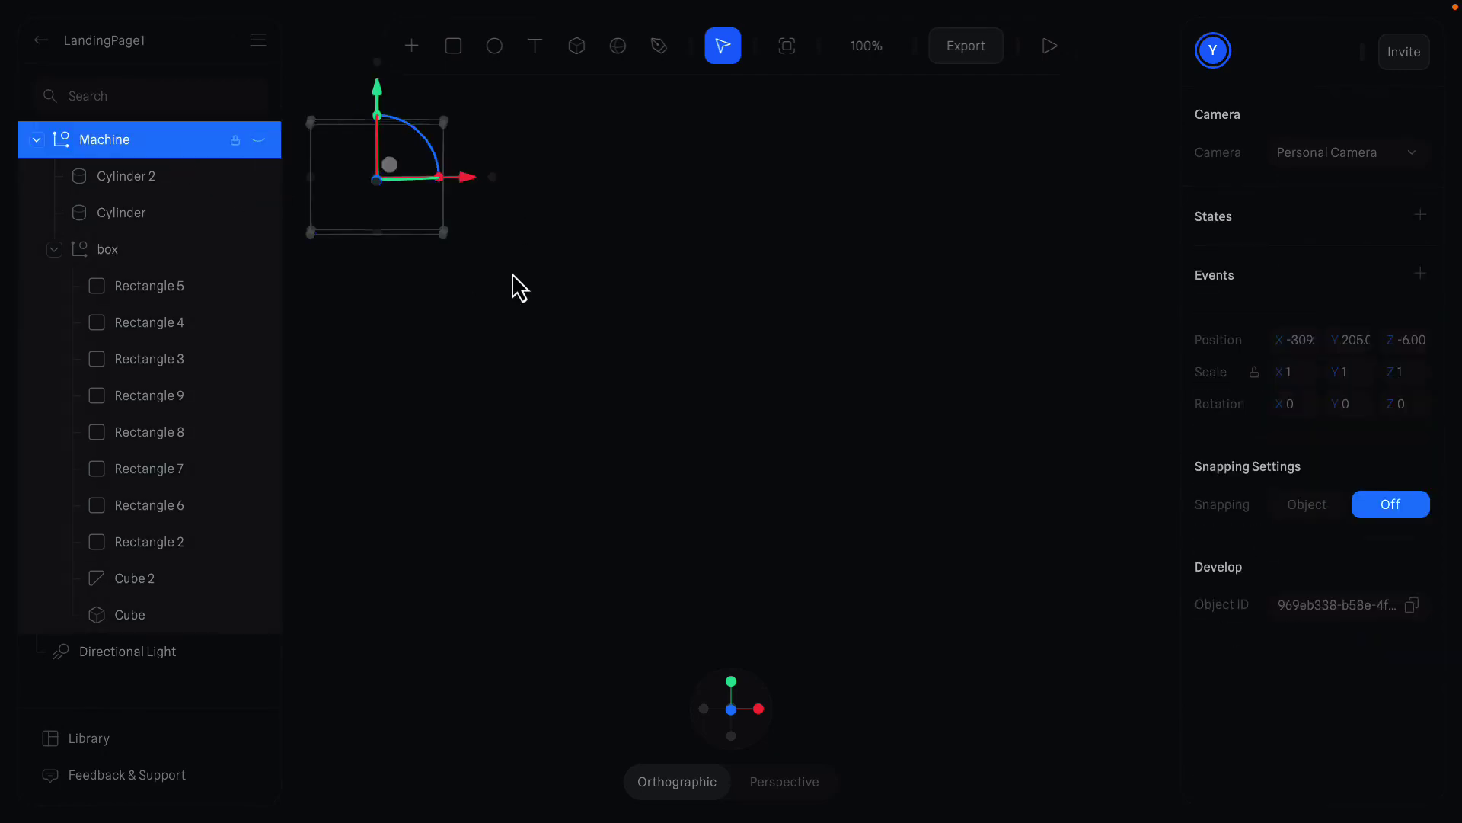
click(614, 333)
click(37, 139)
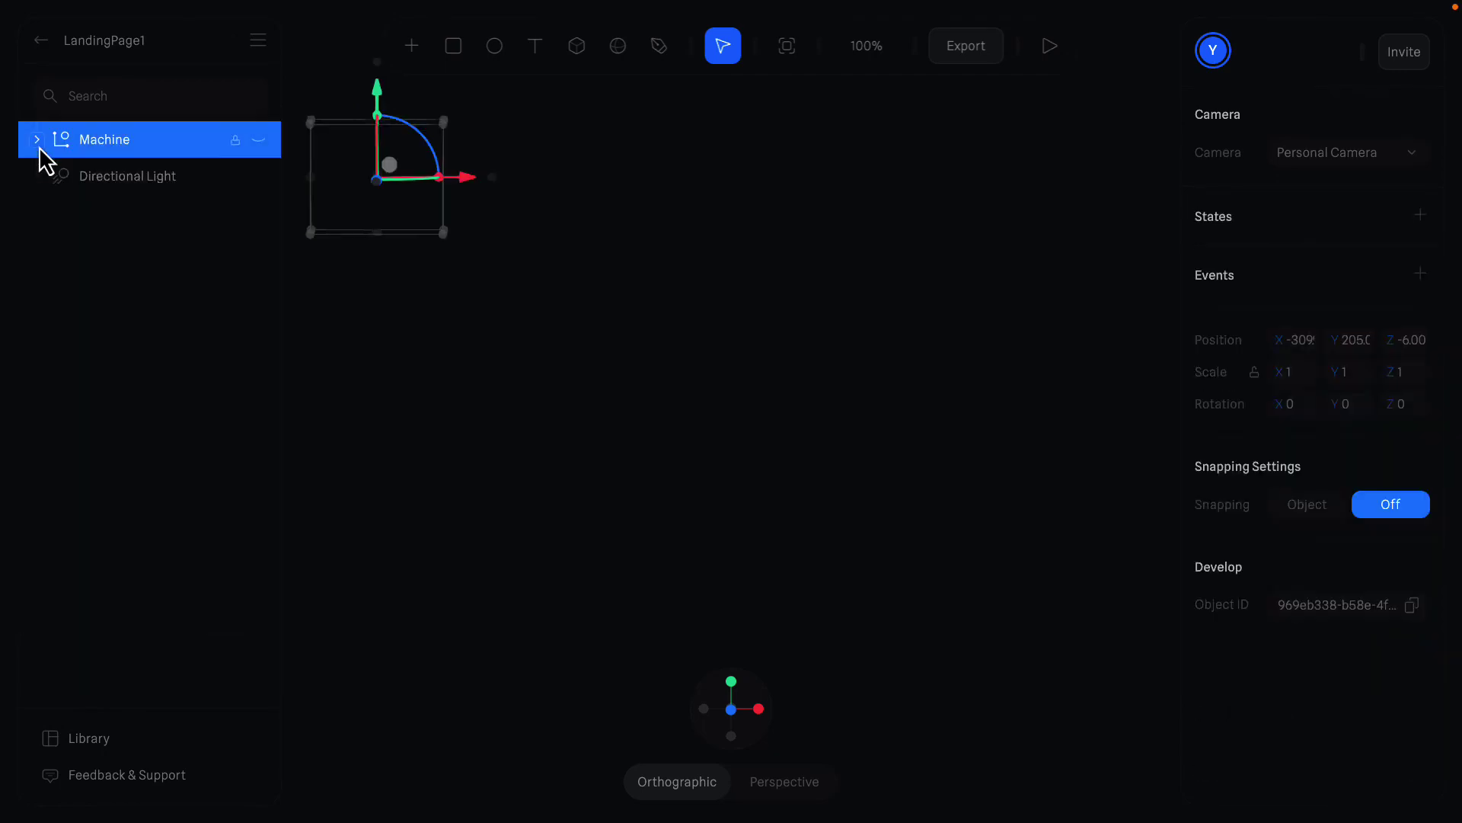
click(363, 280)
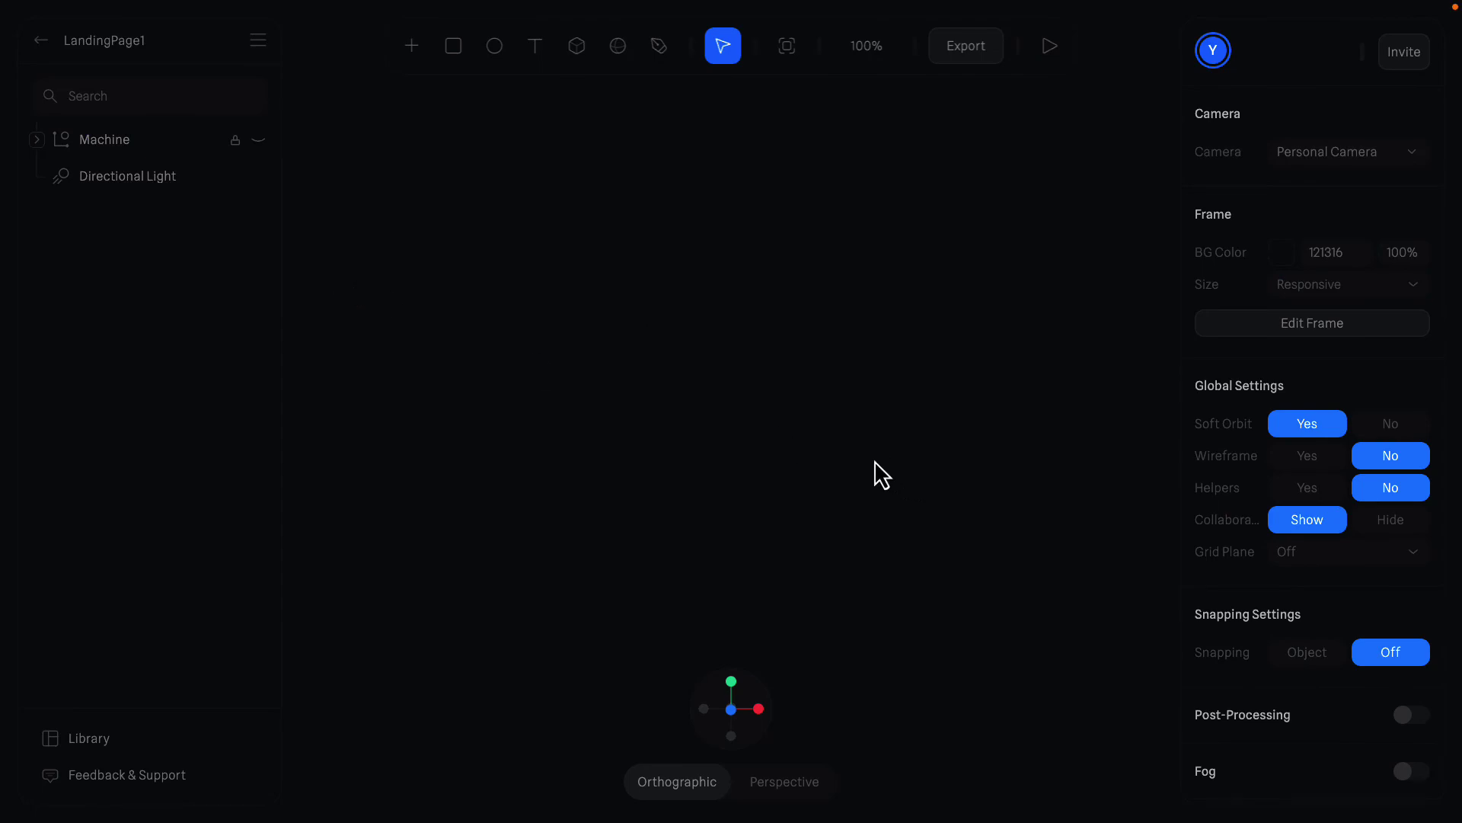